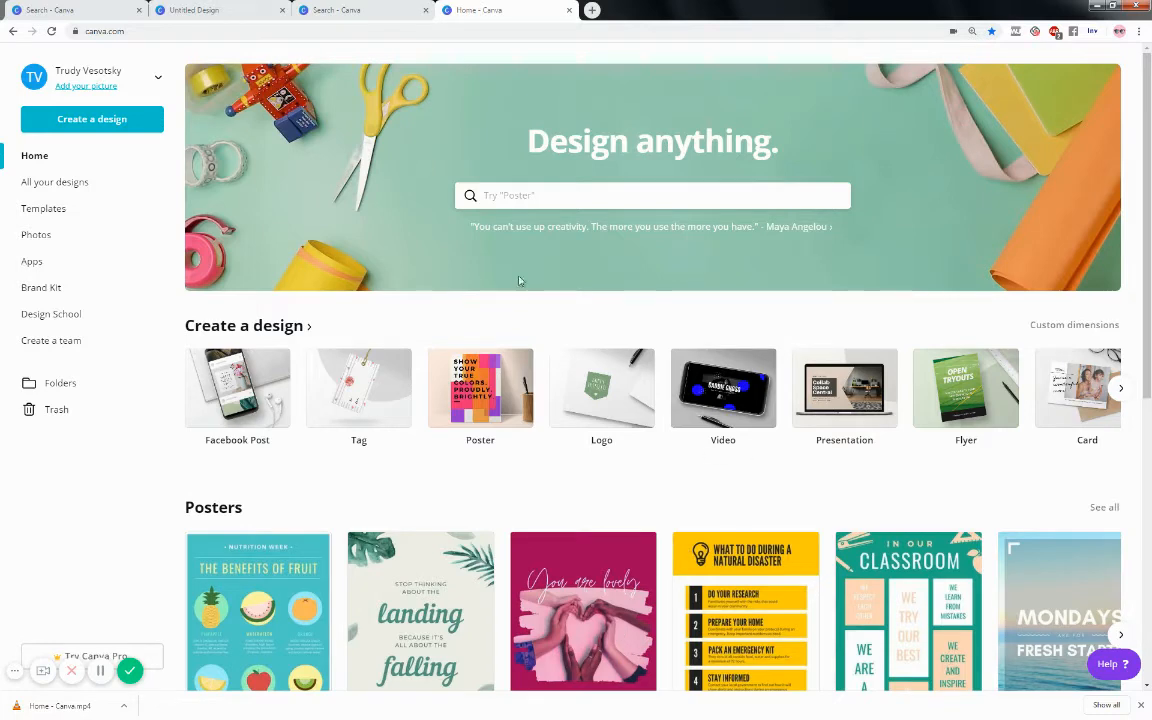
# Step: Search the templates for Facebook Post and start a blank Facebook post design
pyautogui.click(502, 196)
pyautogui.click(540, 250)
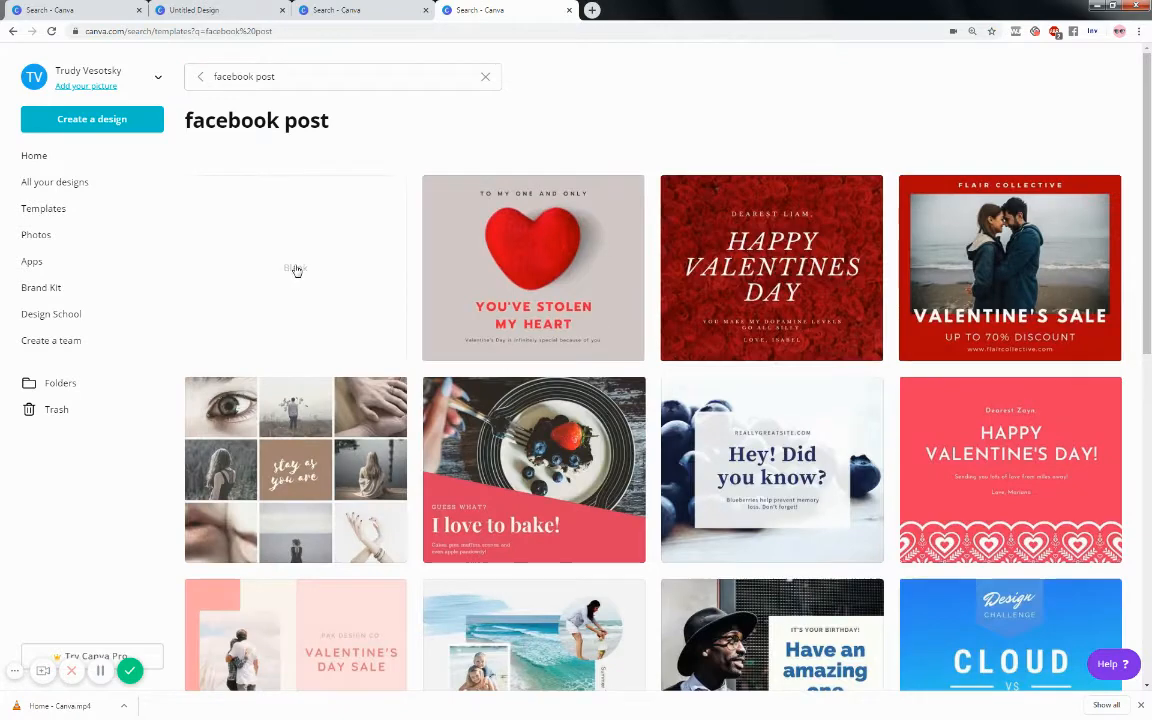
pyautogui.click(296, 270)
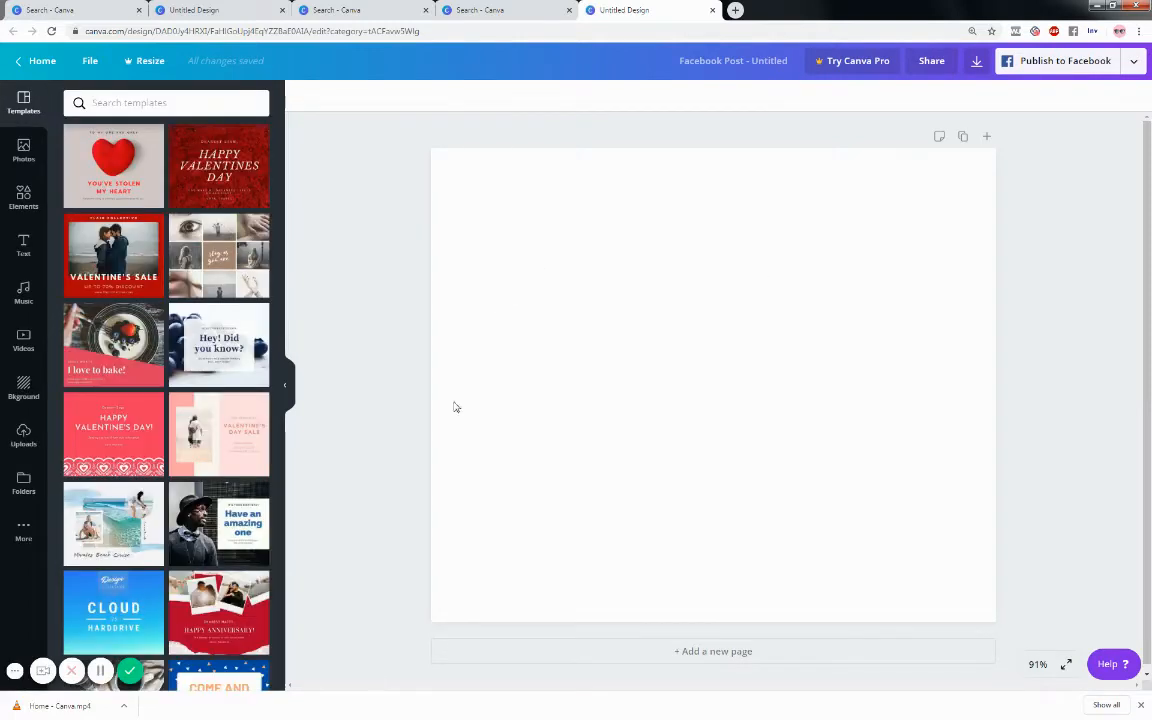
# Step: Fill the page with the uploaded spa photo of oil bottle, lime and orchid, and collapse the uploads list
pyautogui.click(24, 433)
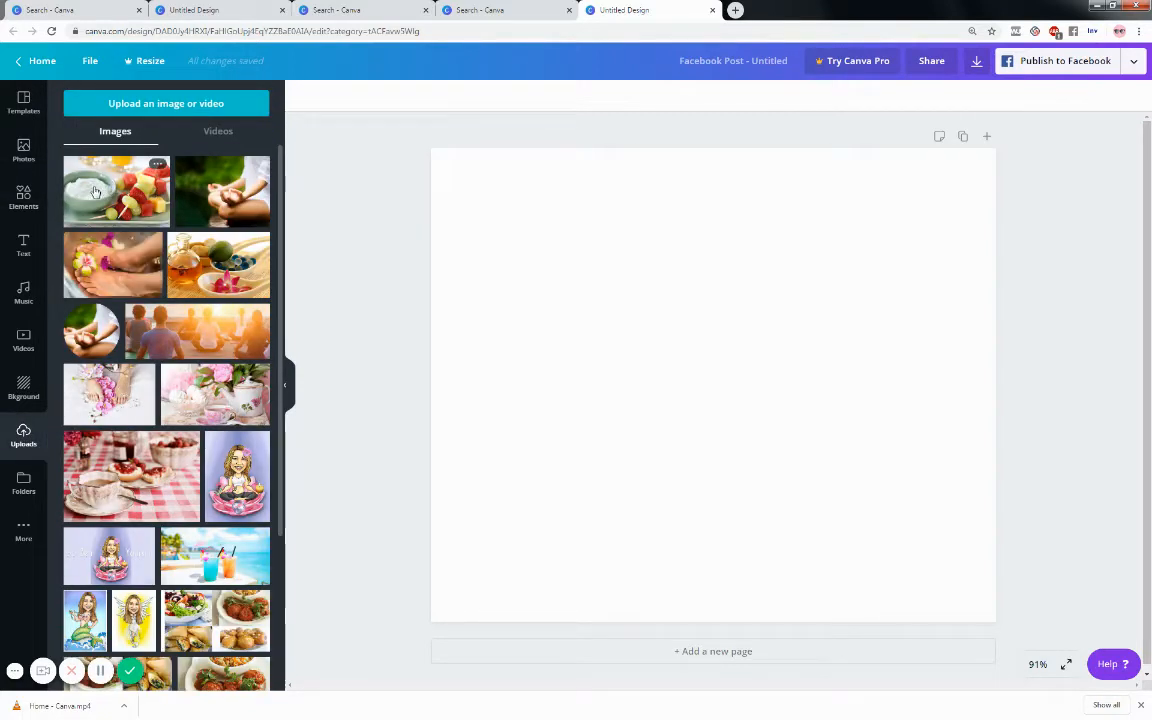
pyautogui.moveTo(218, 265); pyautogui.dragTo(600, 300)
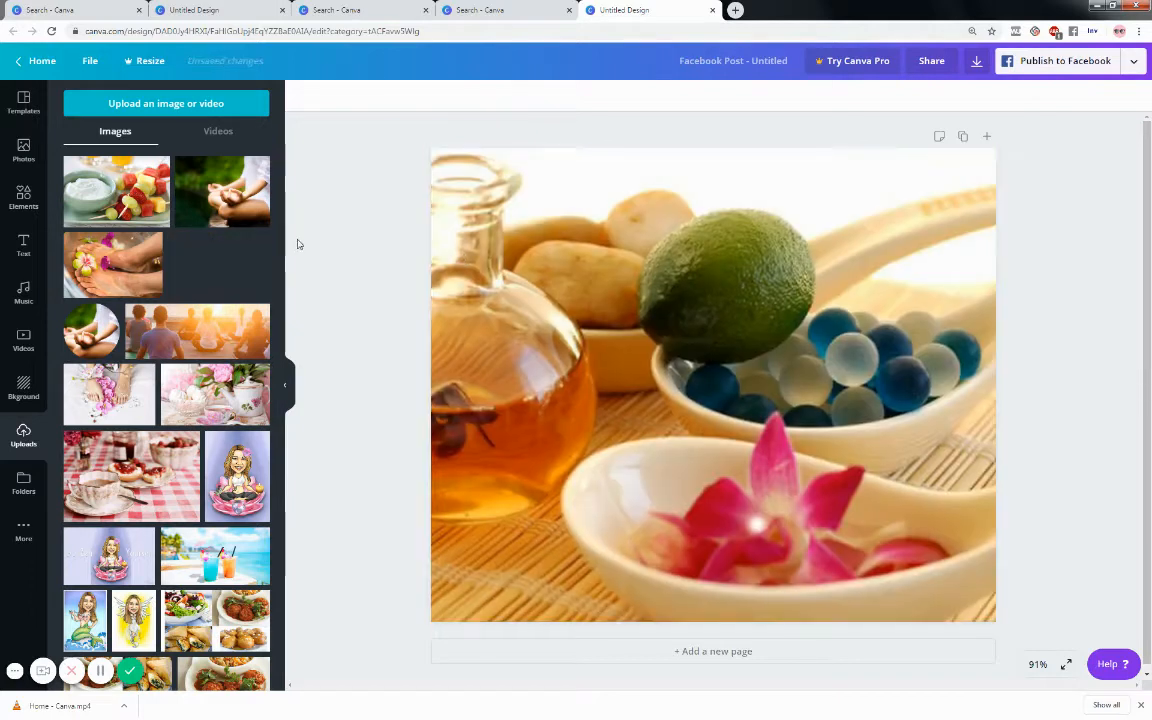
pyautogui.click(285, 385)
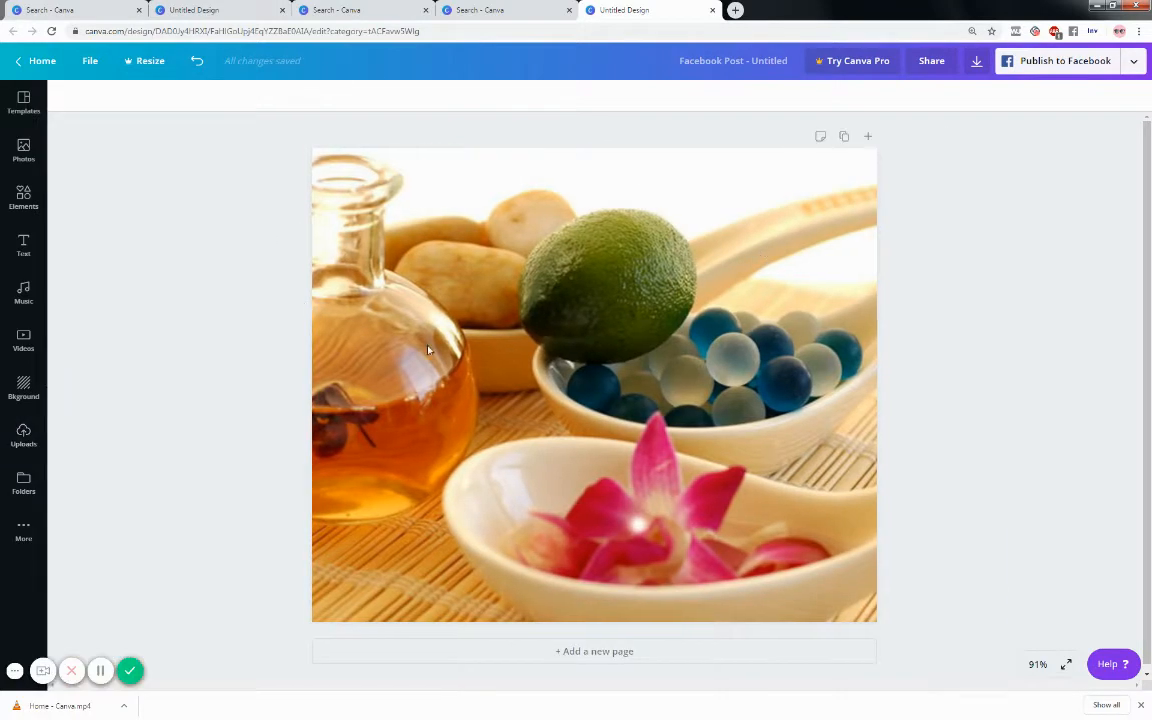
pyautogui.click(713, 311)
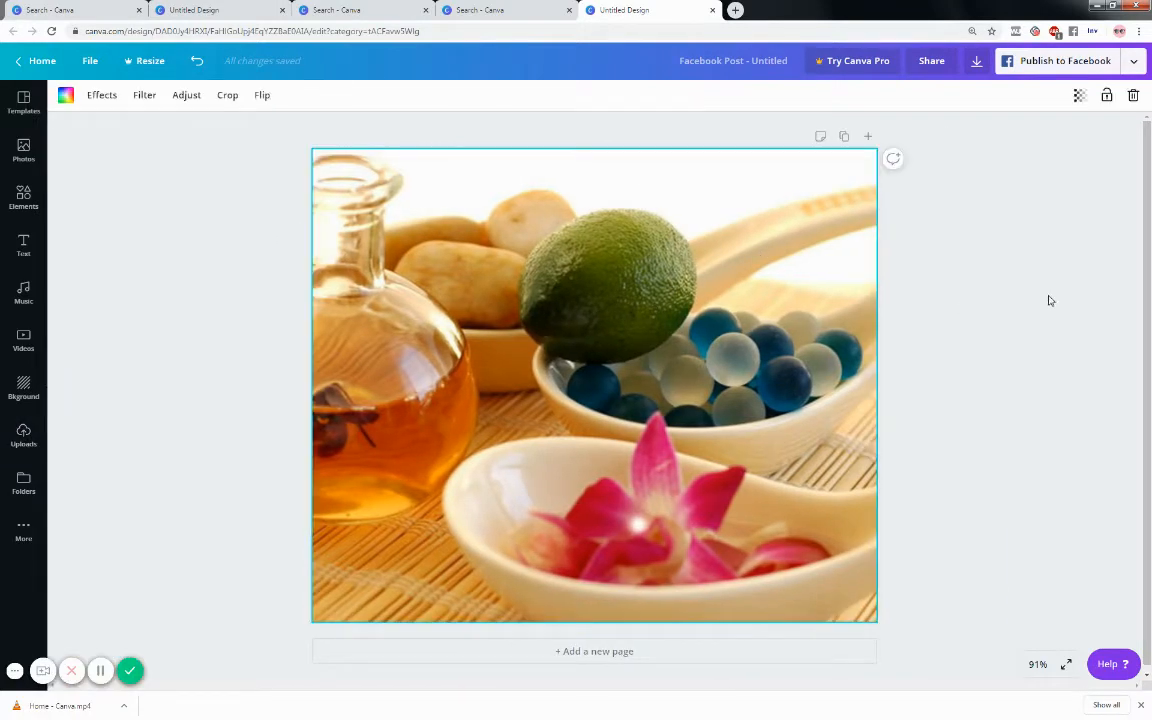
pyautogui.click(182, 332)
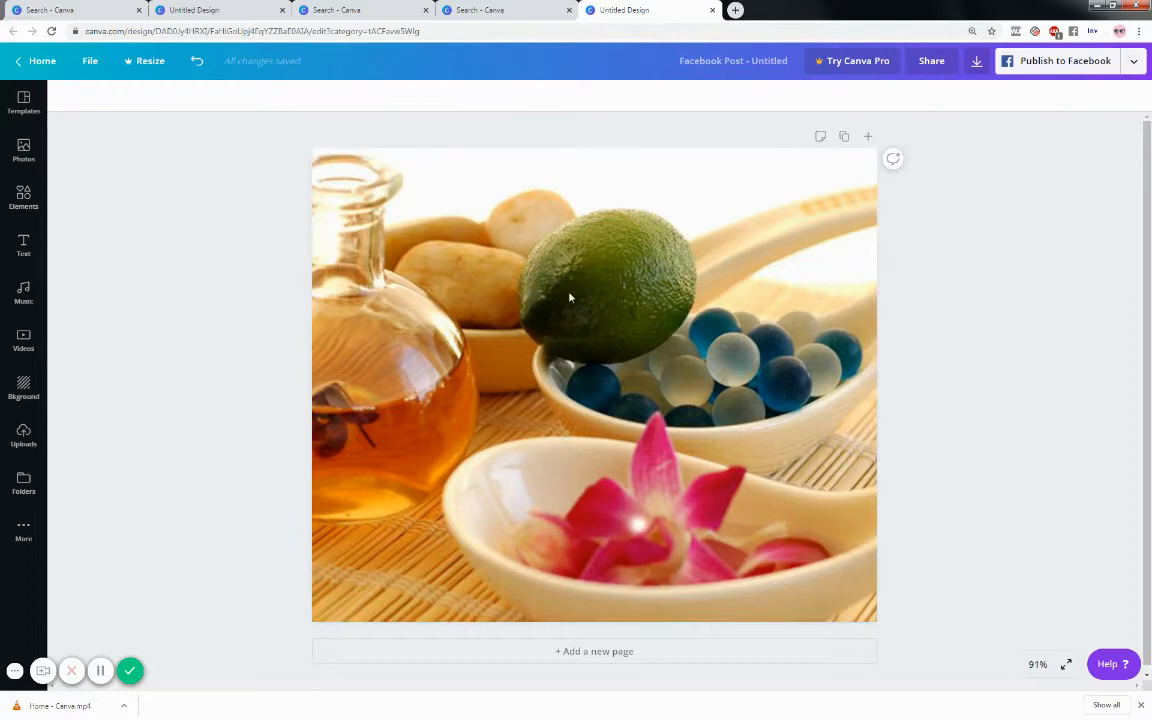
pyautogui.click(695, 276)
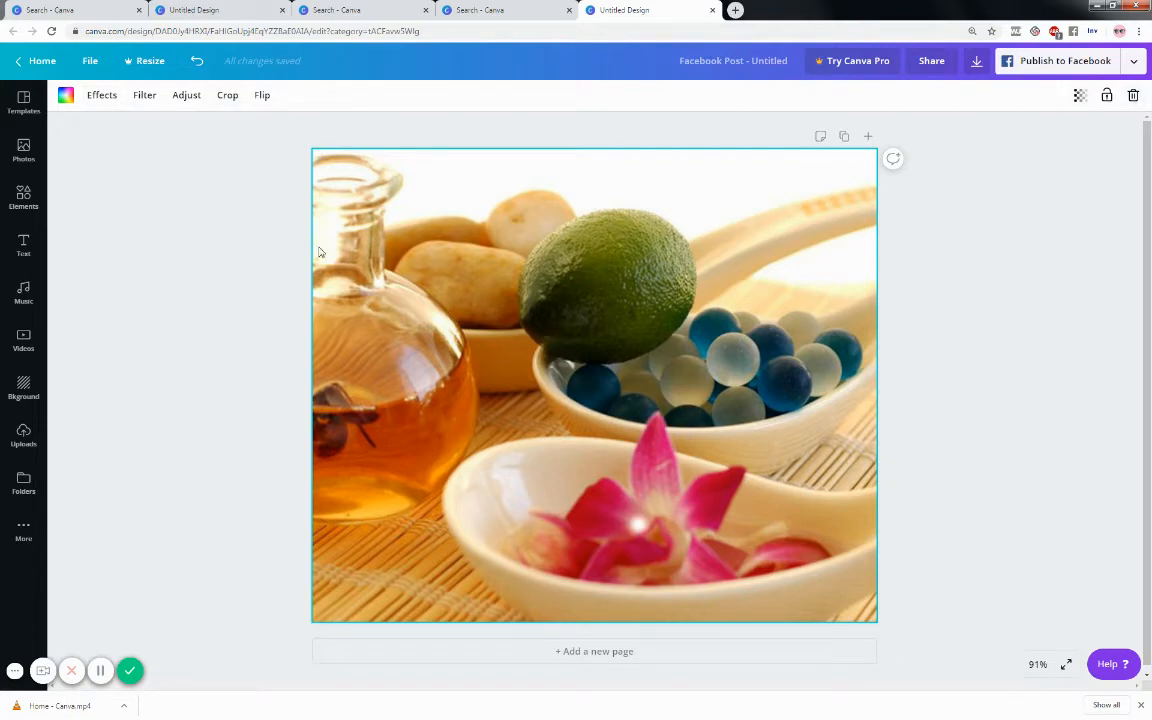
pyautogui.click(183, 291)
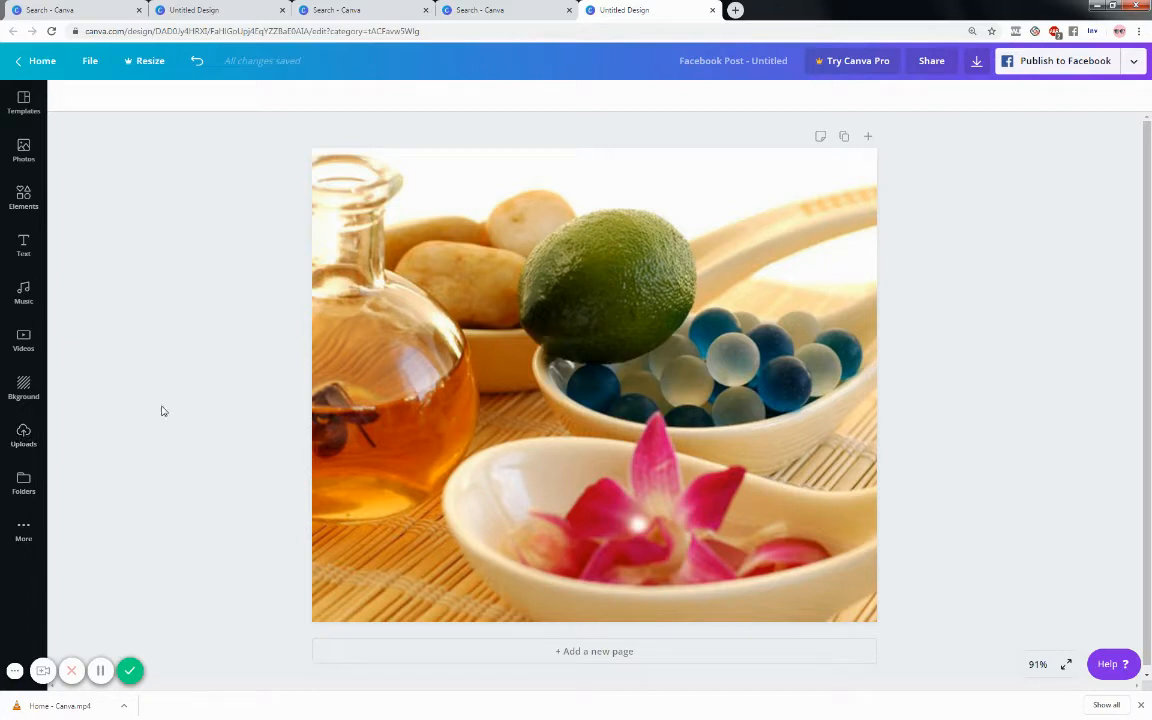
# Step: Recrop the background photo by shifting it slightly to the right so more of the oil bottle shows
pyautogui.click(520, 360)
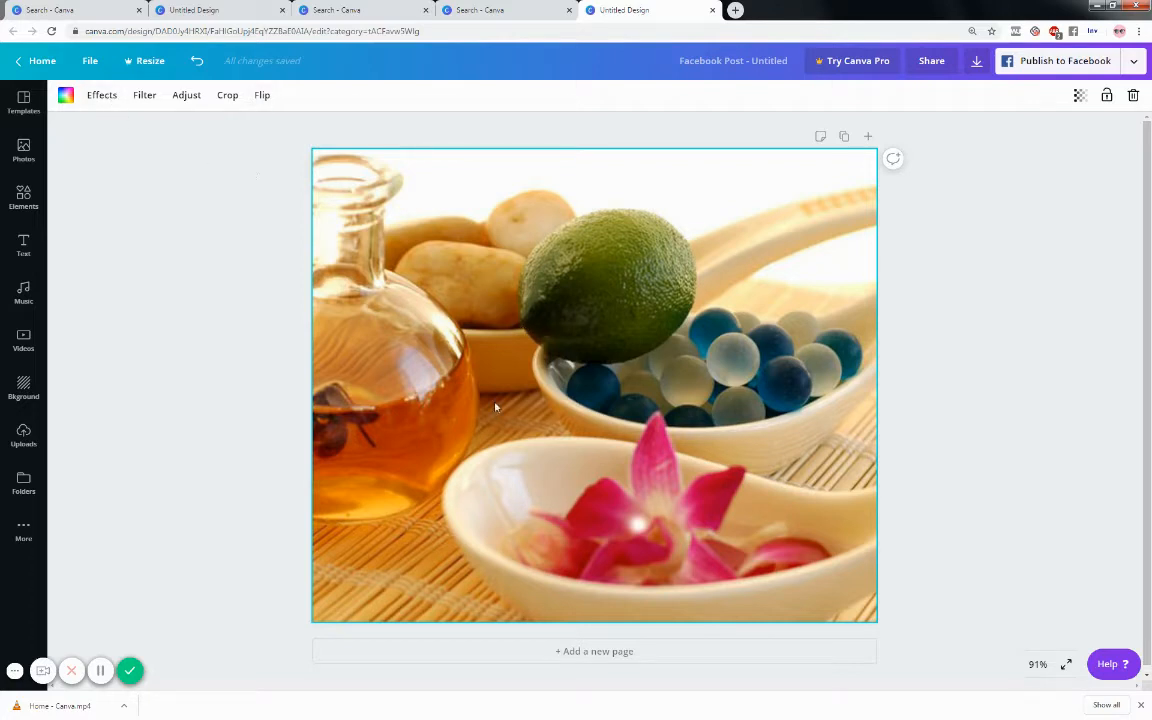
pyautogui.doubleClick(513, 334)
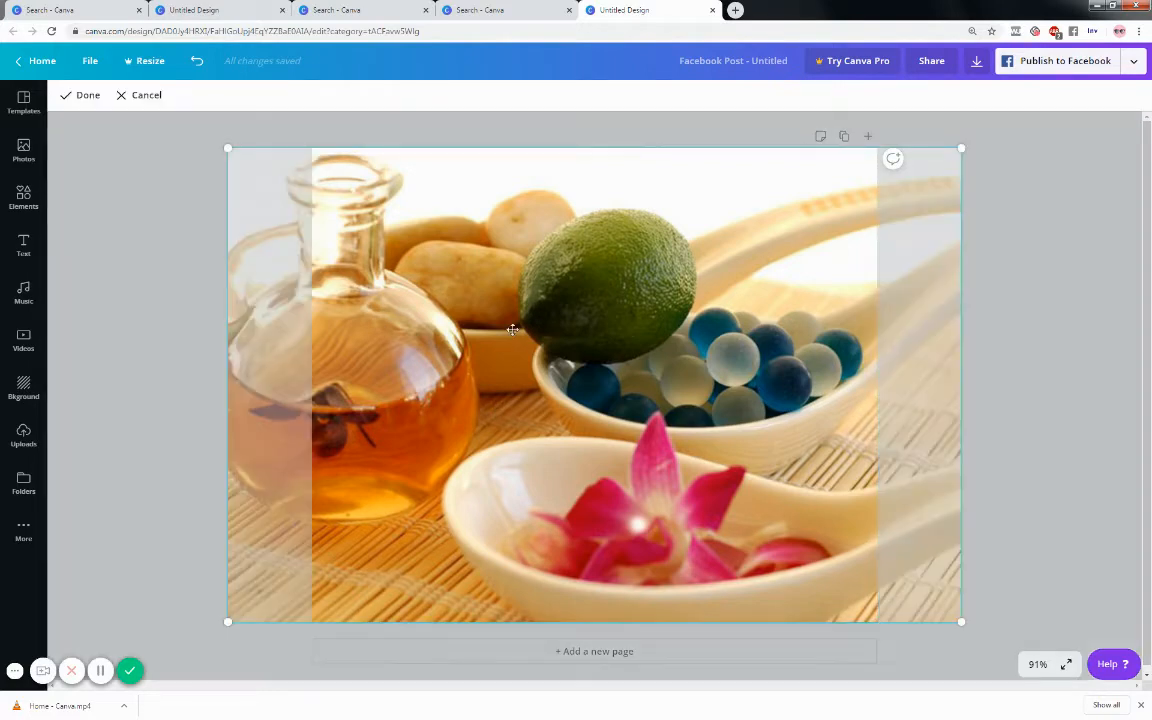
pyautogui.moveTo(643, 319)
pyautogui.mouseDown()
pyautogui.moveTo(532, 321)
pyautogui.moveTo(623, 314)
pyautogui.mouseUp()
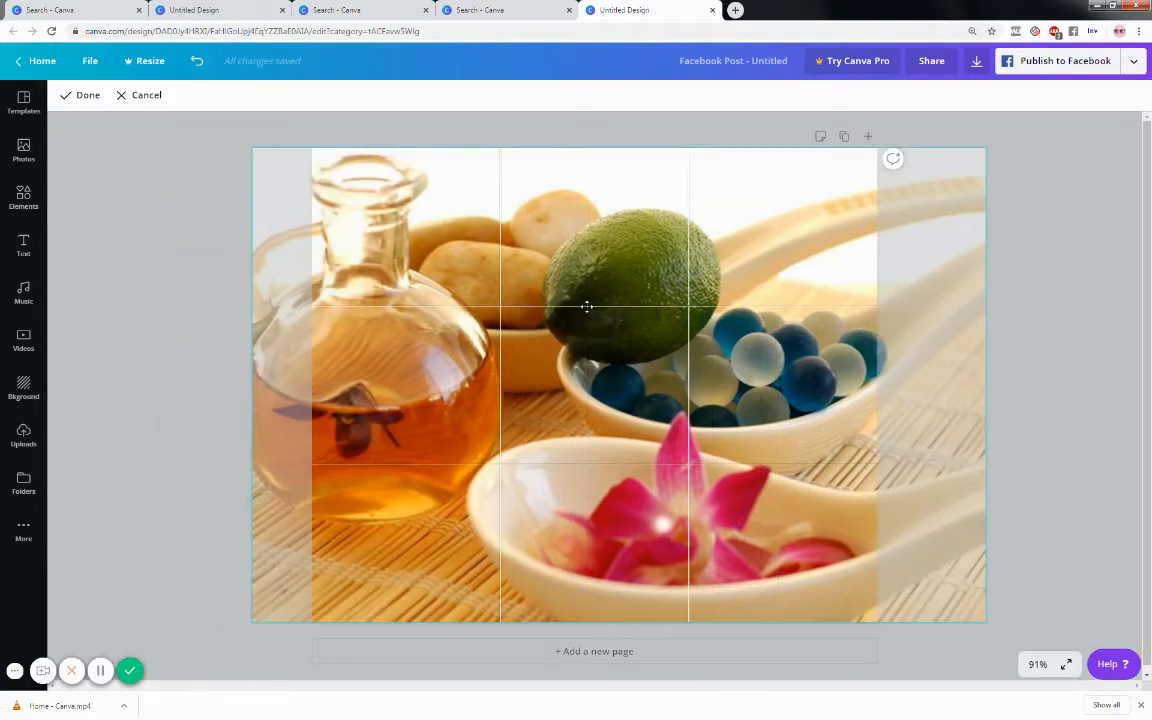
pyautogui.click(84, 95)
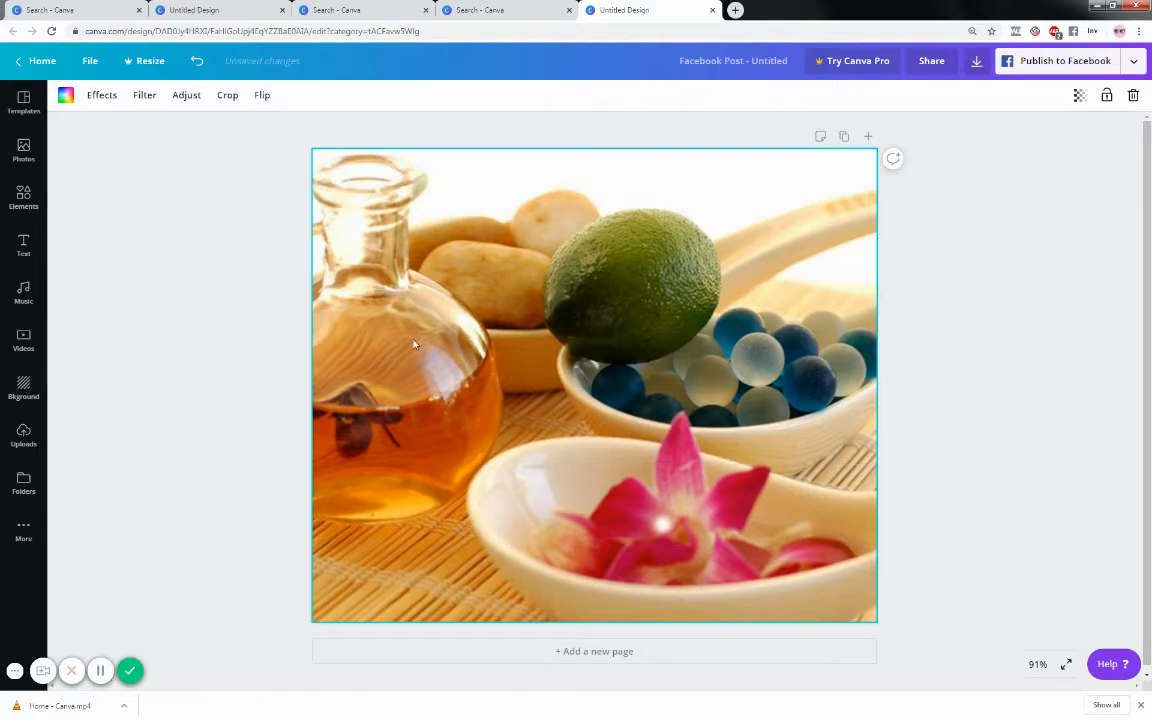
# Step: Recrop the background photo by shifting it left so the bottle is partly cut off, and apply the crop
pyautogui.click(228, 95)
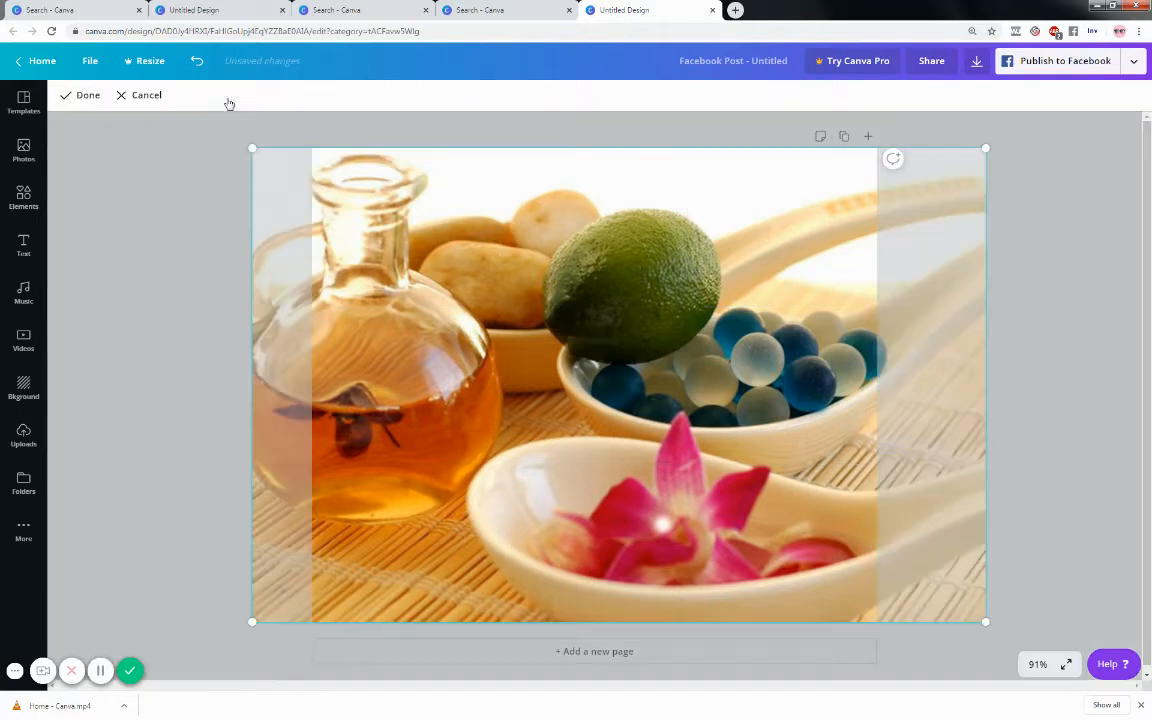
pyautogui.moveTo(625, 288); pyautogui.dragTo(527, 294)
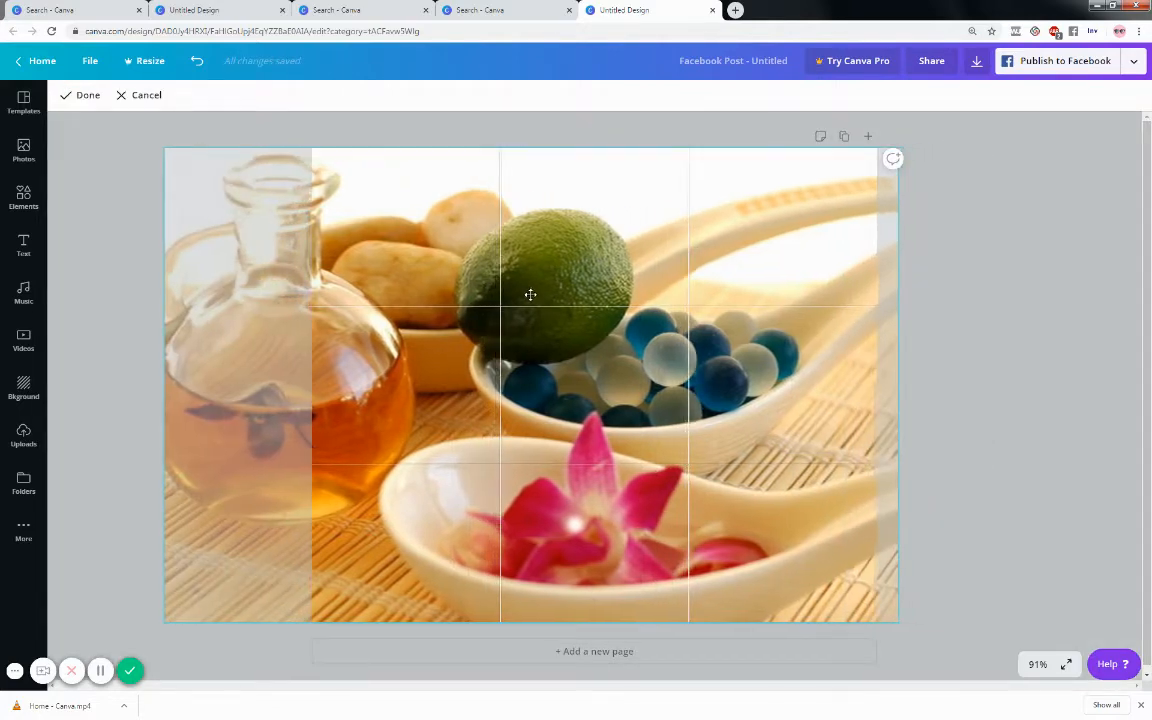
pyautogui.click(86, 96)
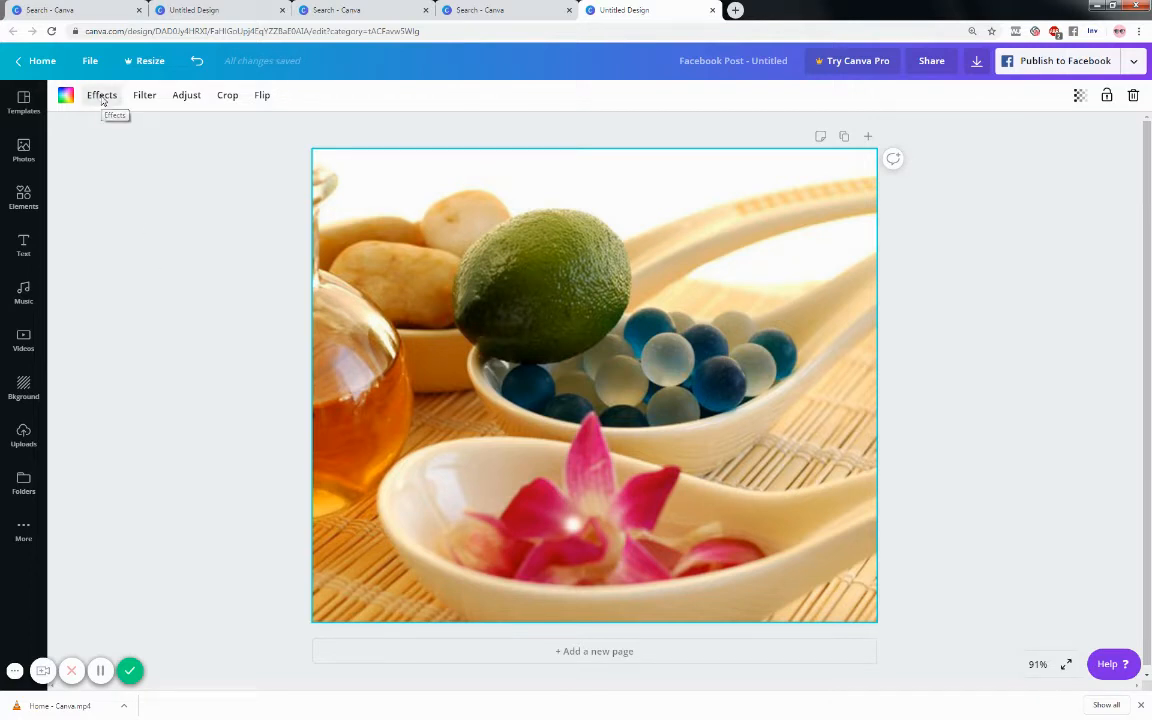
# Step: Open the image effects for the background photo and connect the Duotone effect
pyautogui.click(102, 96)
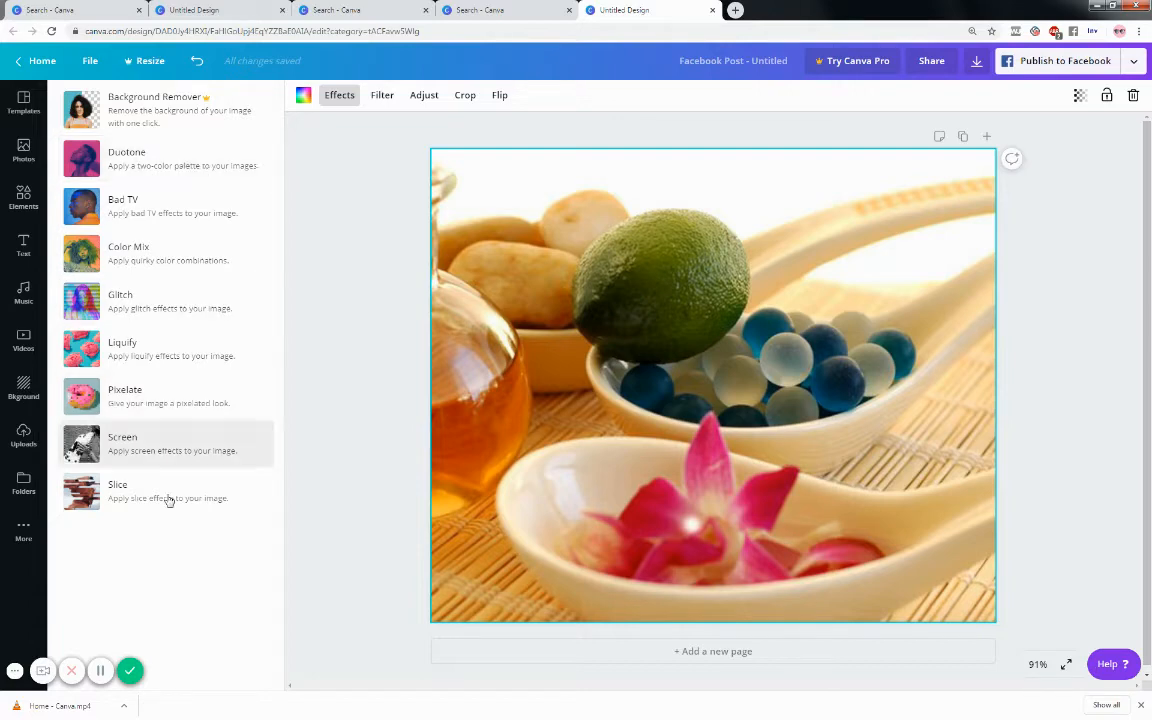
pyautogui.click(172, 166)
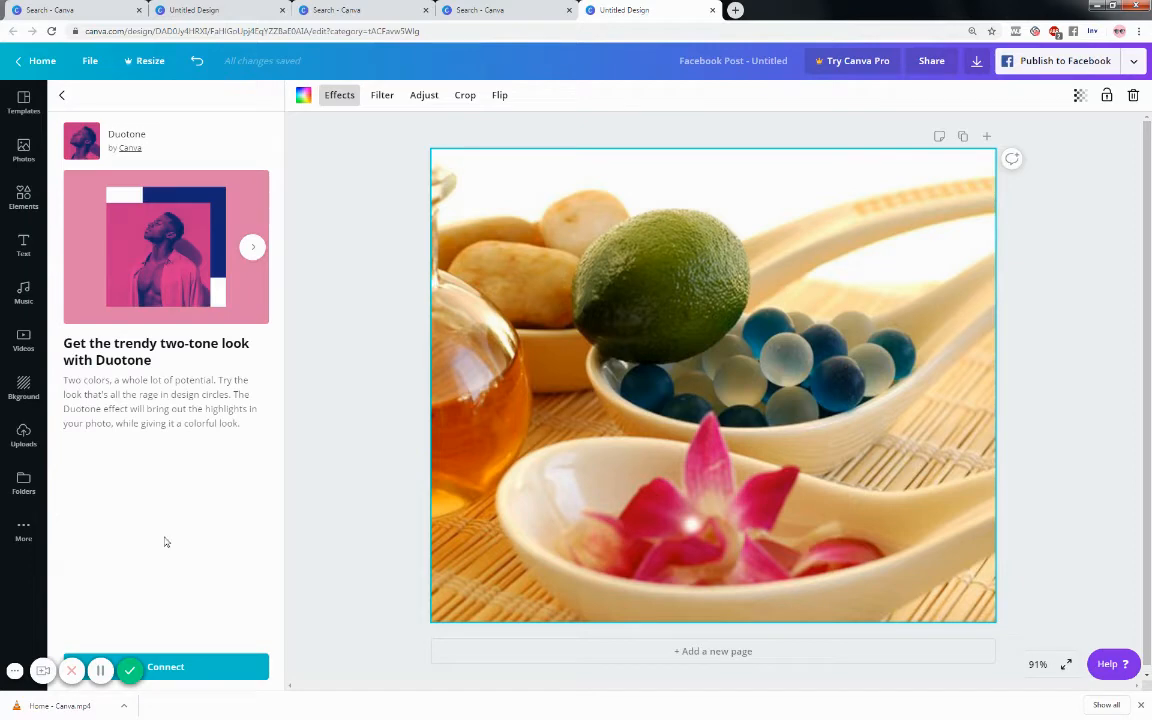
pyautogui.click(210, 667)
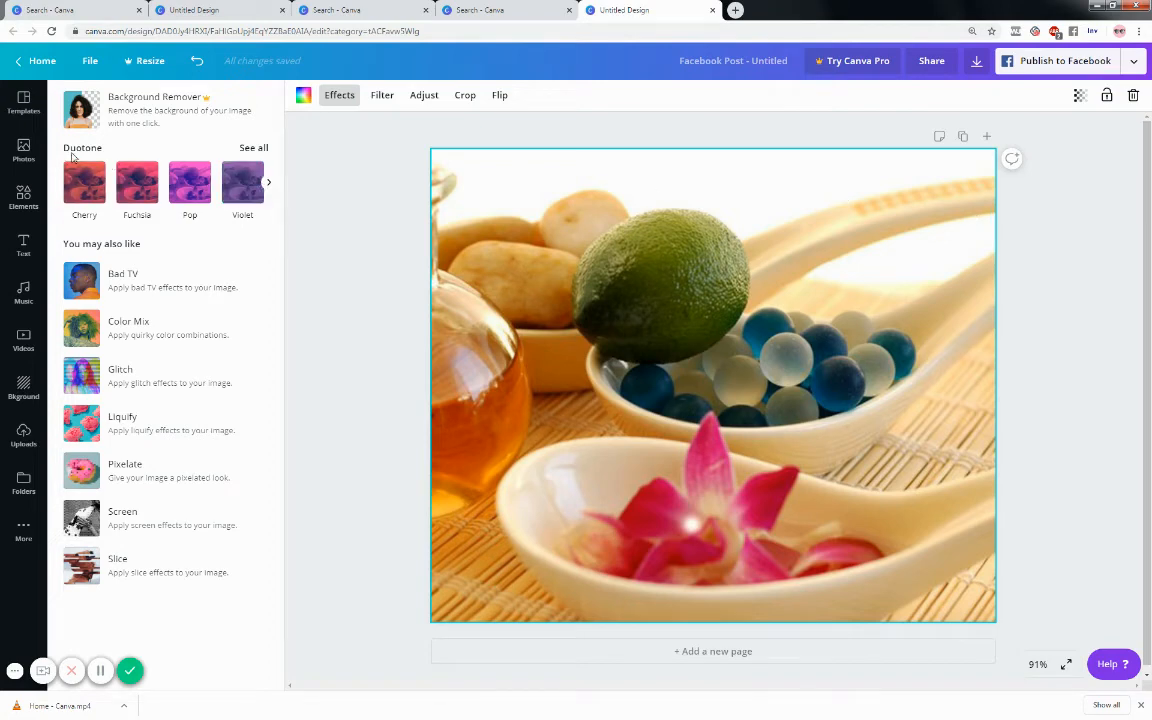
# Step: Connect the Bad TV and Color Mix effects for use on the photo
pyautogui.click(123, 285)
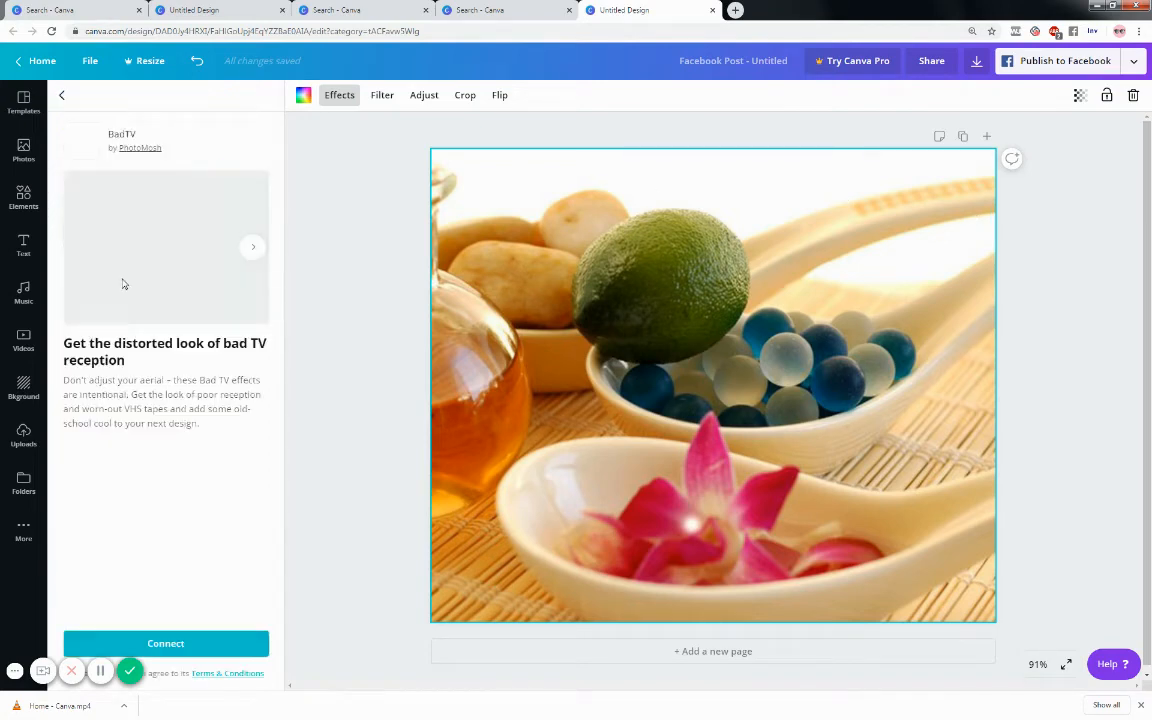
pyautogui.click(211, 641)
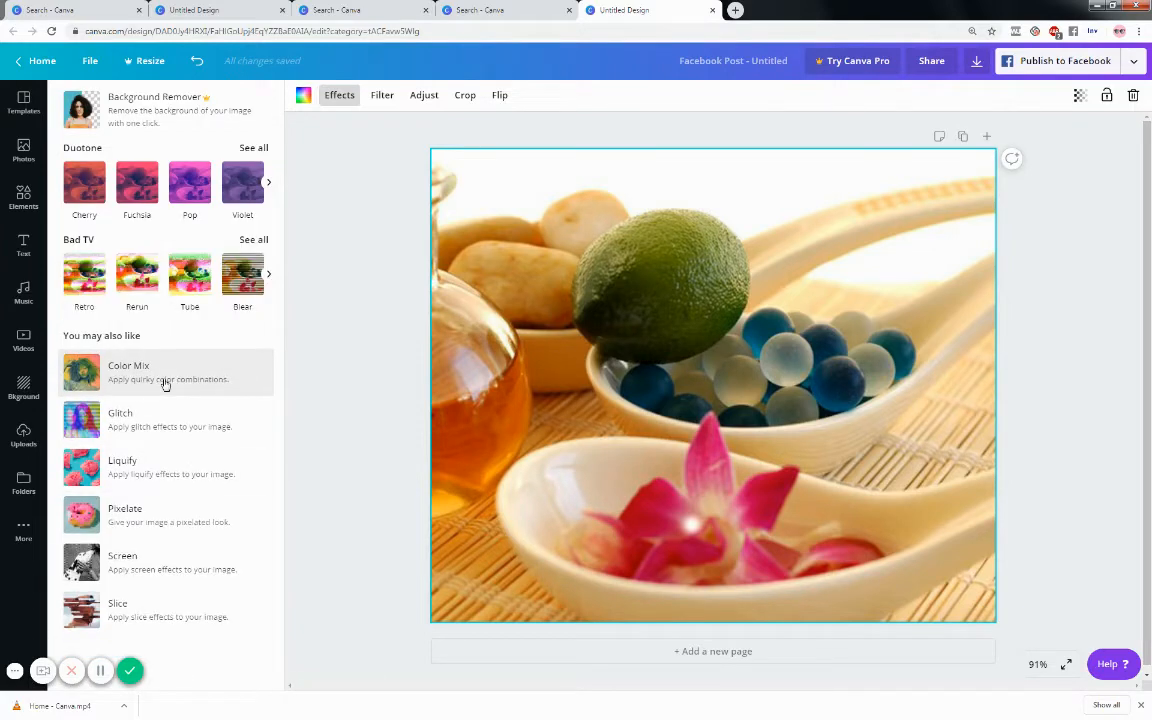
pyautogui.click(165, 384)
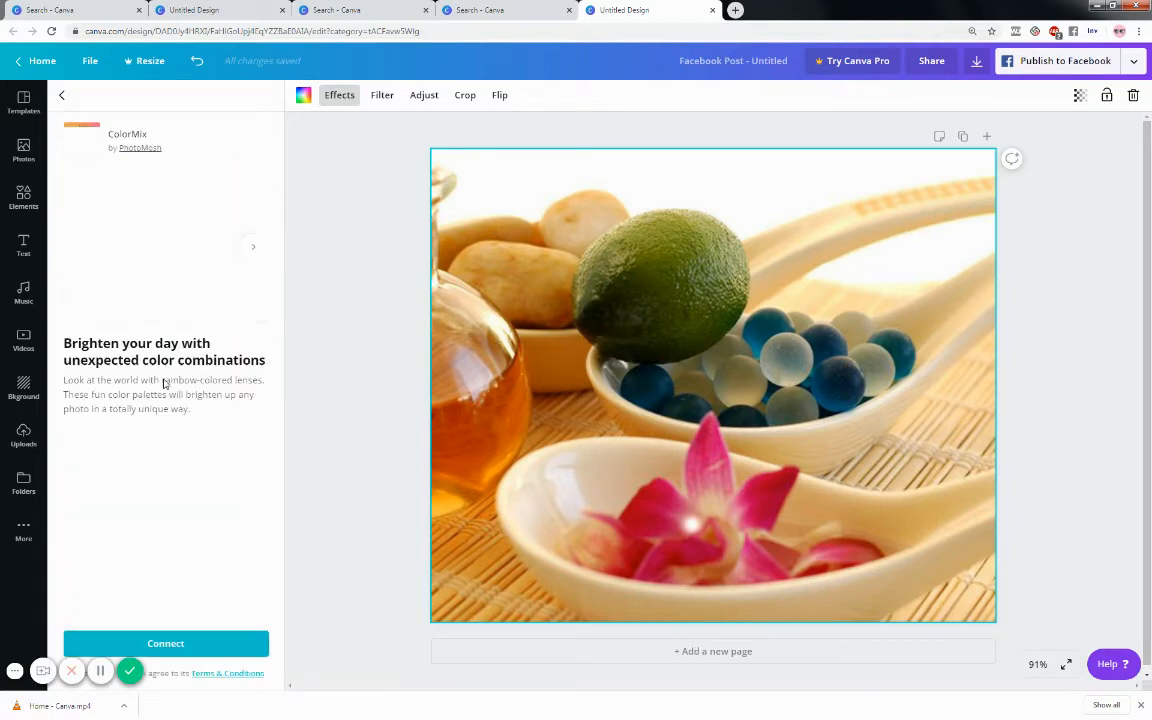
pyautogui.click(193, 644)
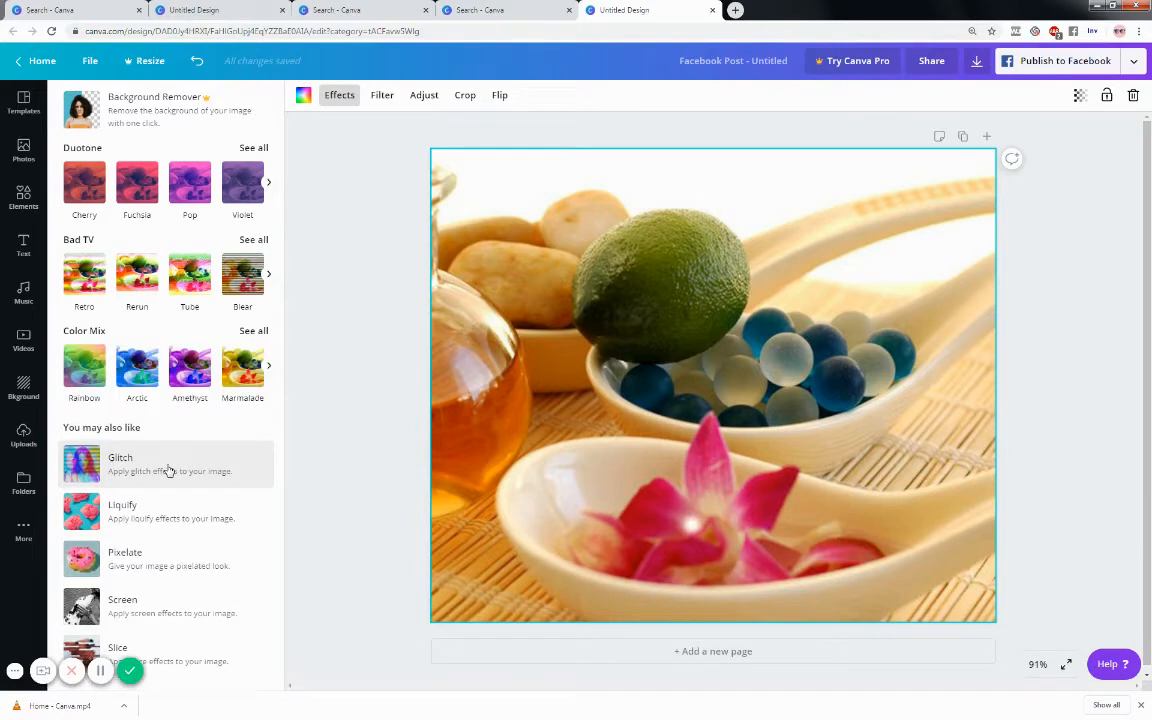
# Step: Connect the Glitch and Liquify effects for use on the photo
pyautogui.click(170, 471)
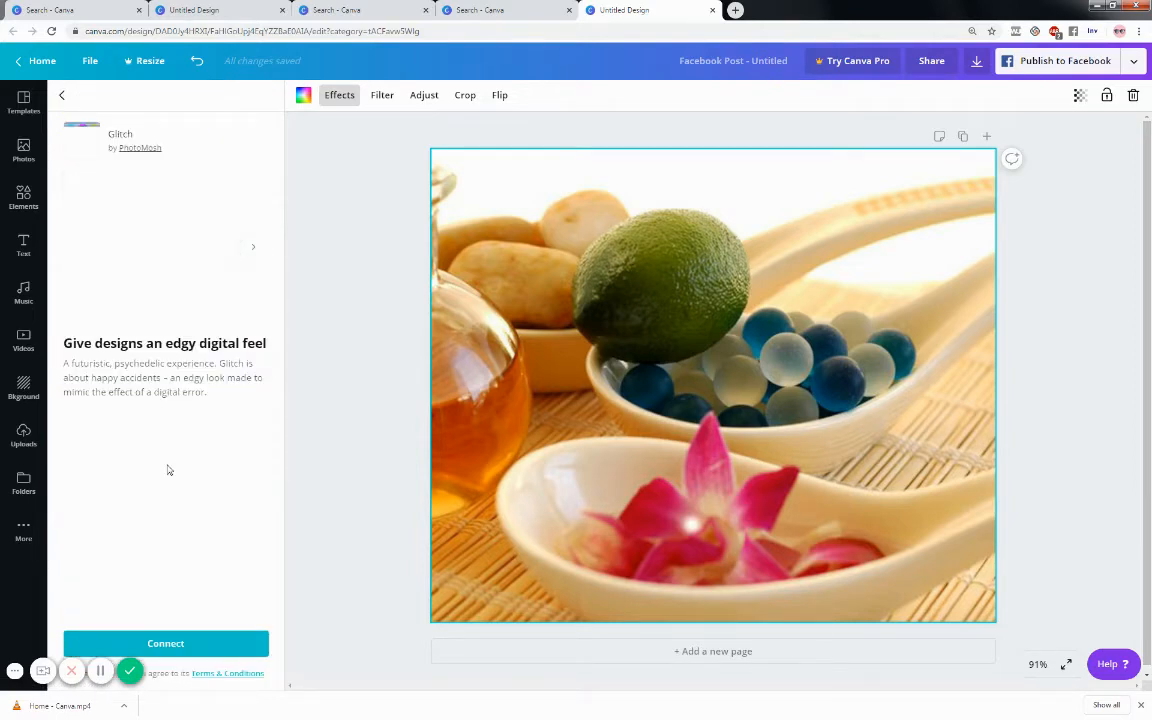
pyautogui.click(183, 645)
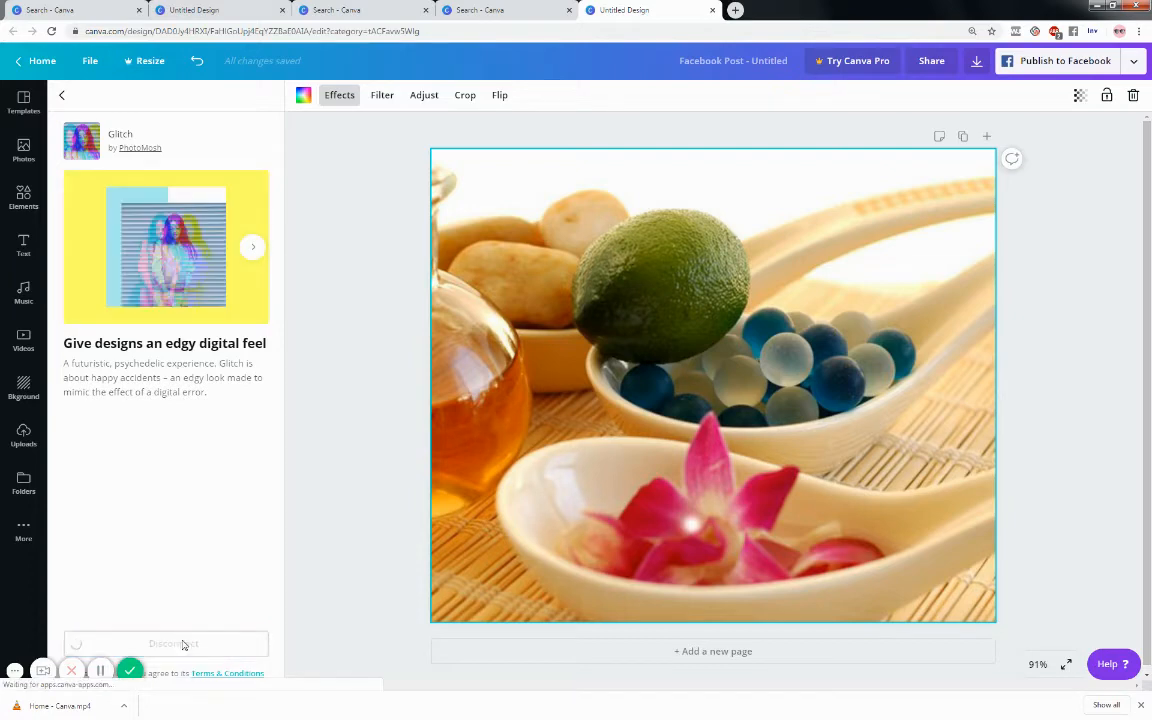
pyautogui.scroll(-1, 168, 450)
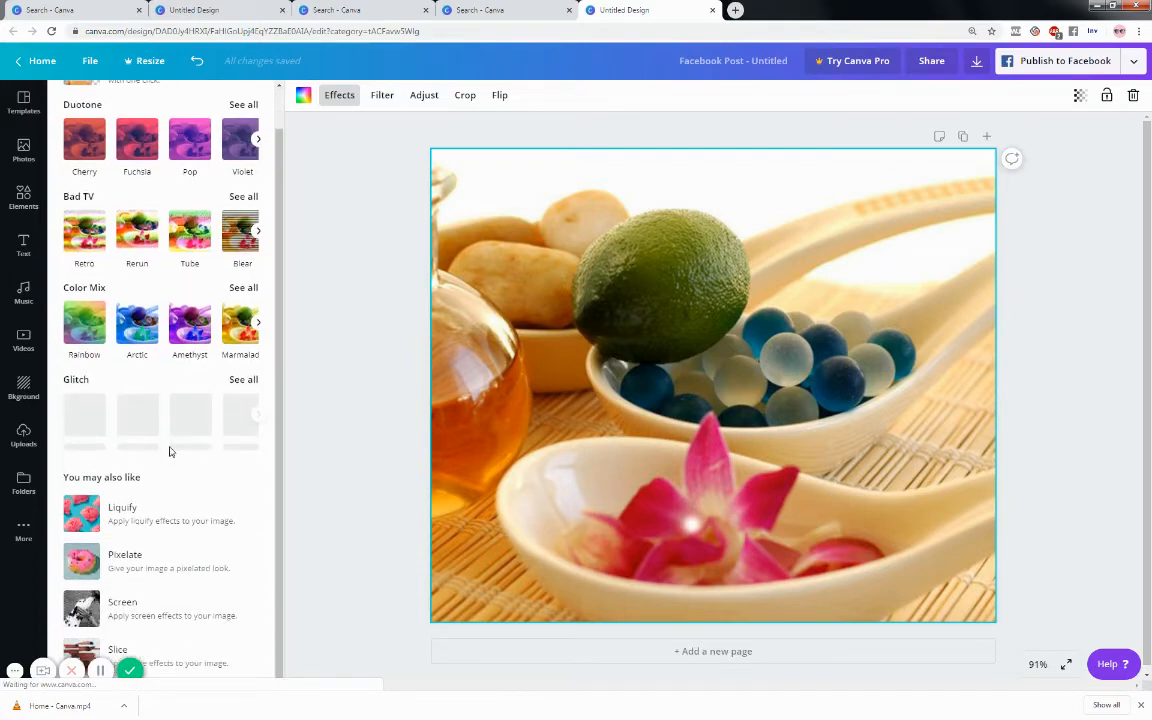
pyautogui.click(160, 514)
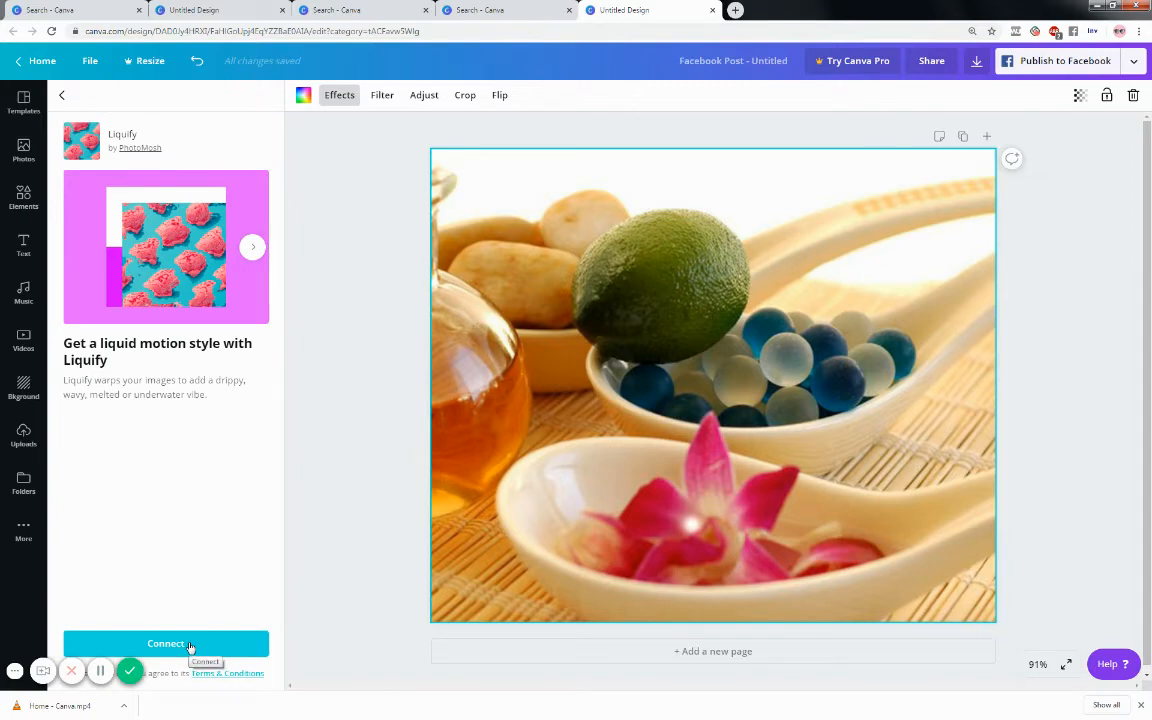
pyautogui.click(189, 645)
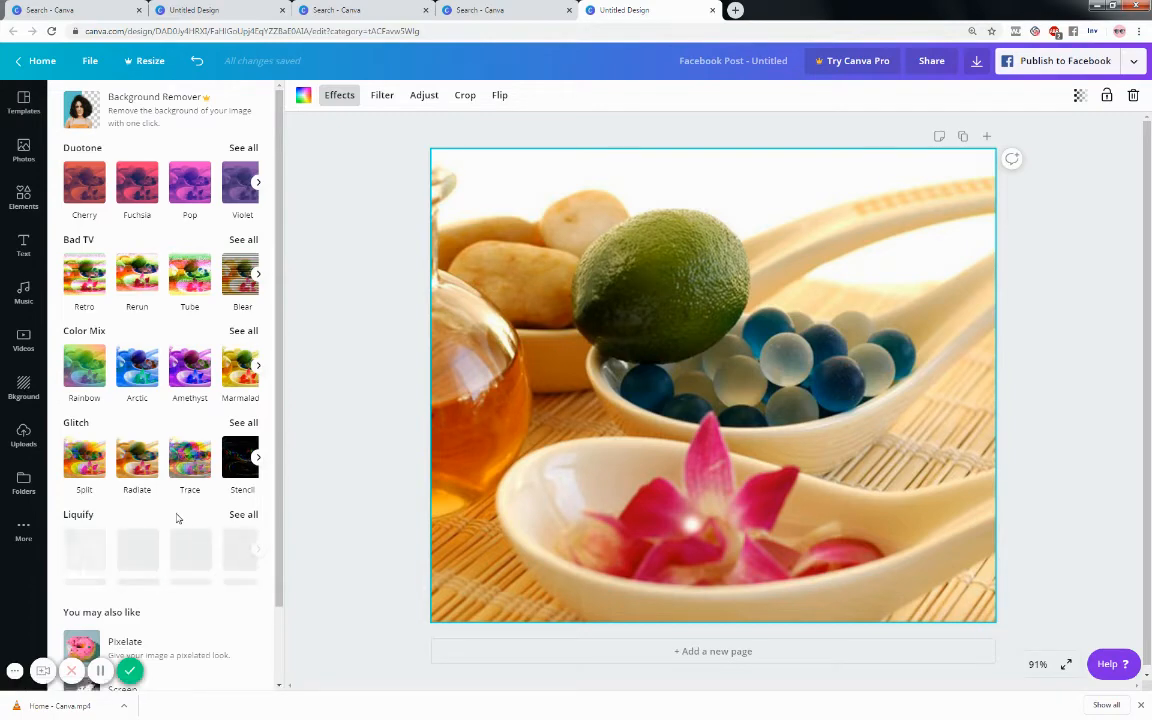
# Step: Connect the Pixelate and Screen effects for use on the photo
pyautogui.scroll(-1, 176, 530)
pyautogui.click(158, 561)
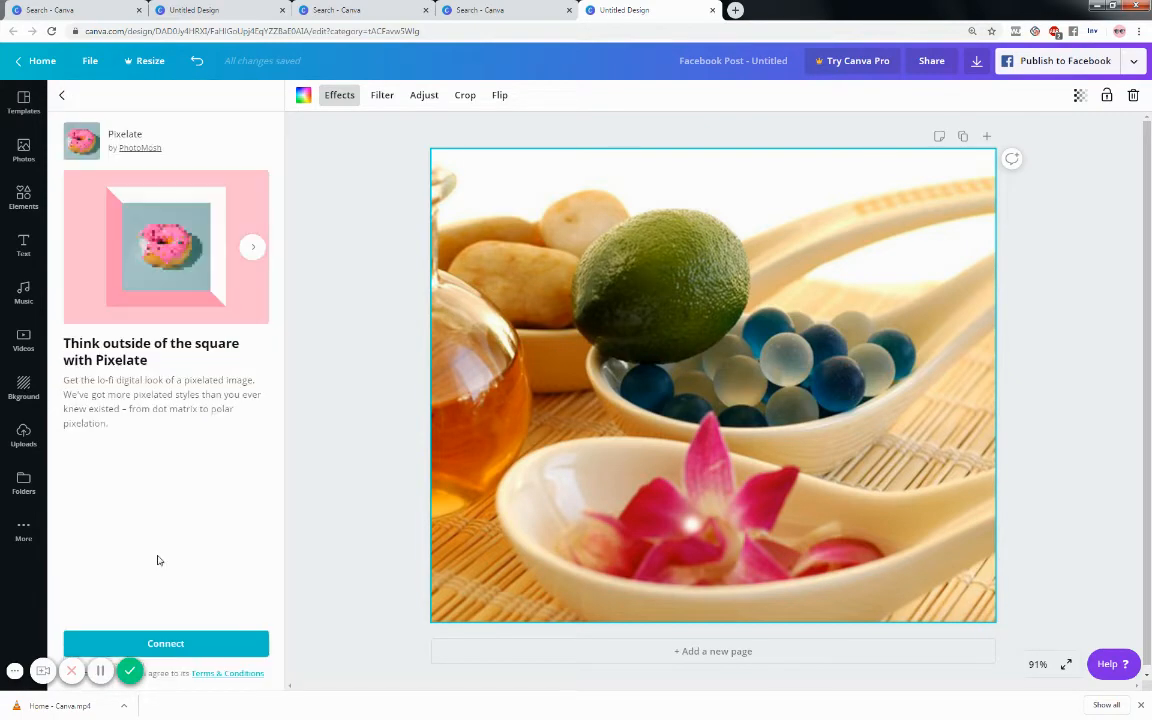
pyautogui.click(175, 645)
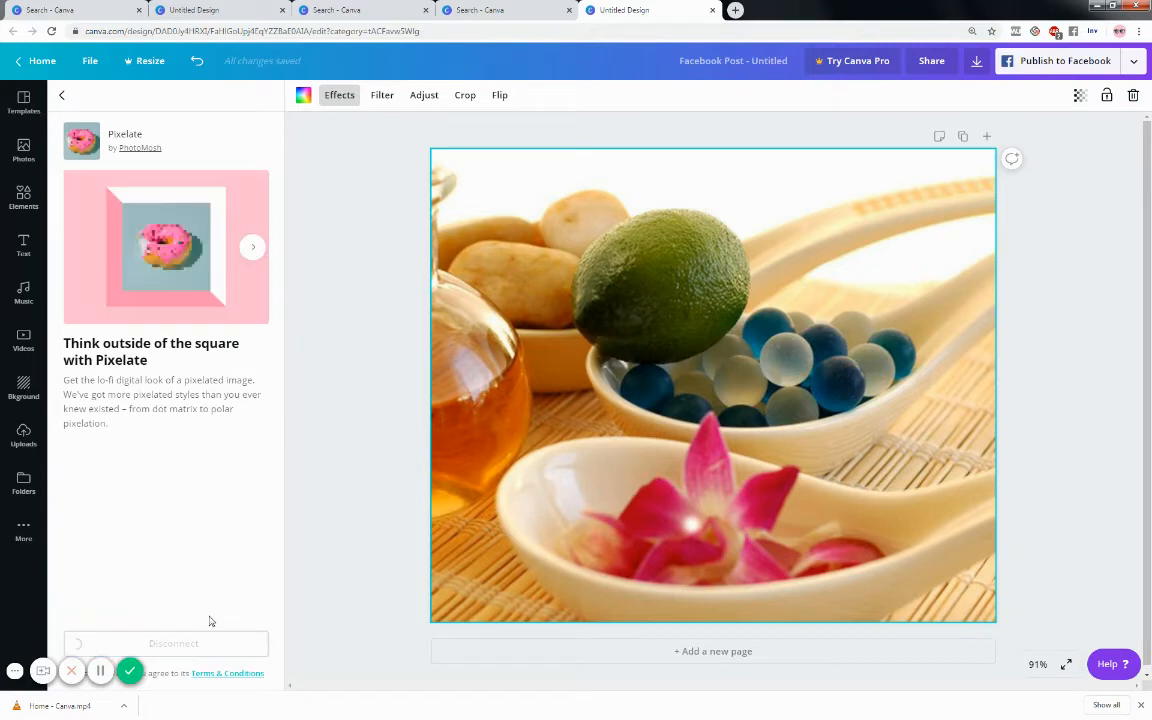
pyautogui.scroll(-2, 199, 605)
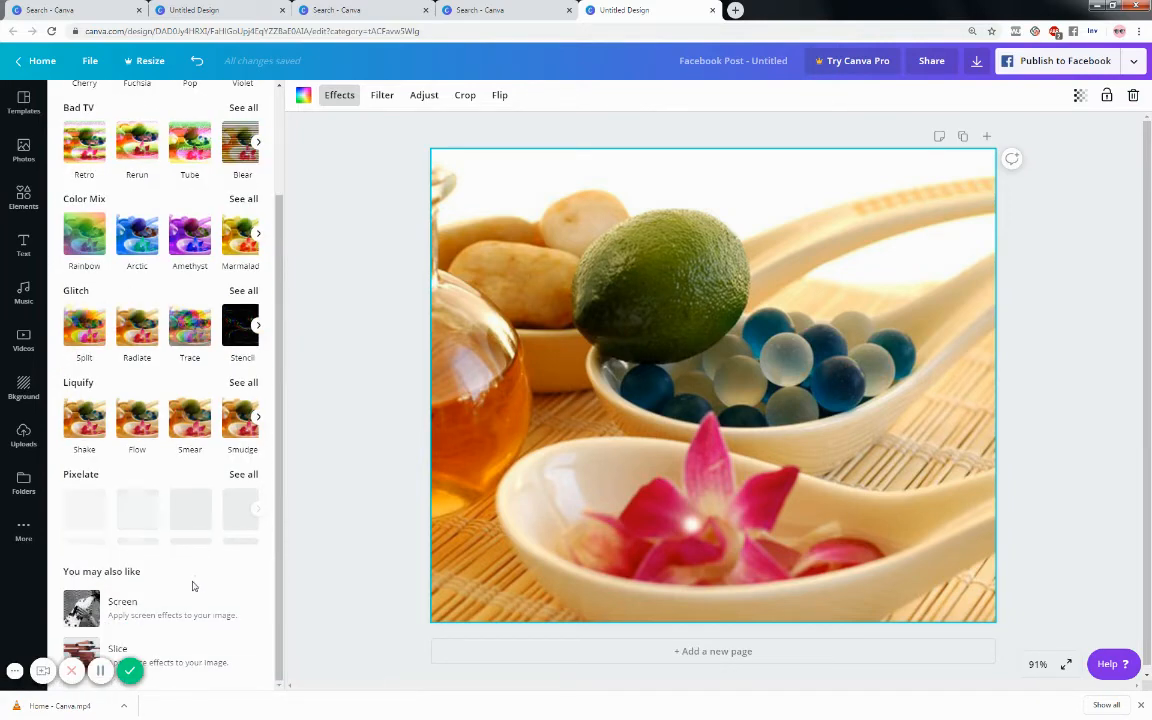
pyautogui.click(170, 614)
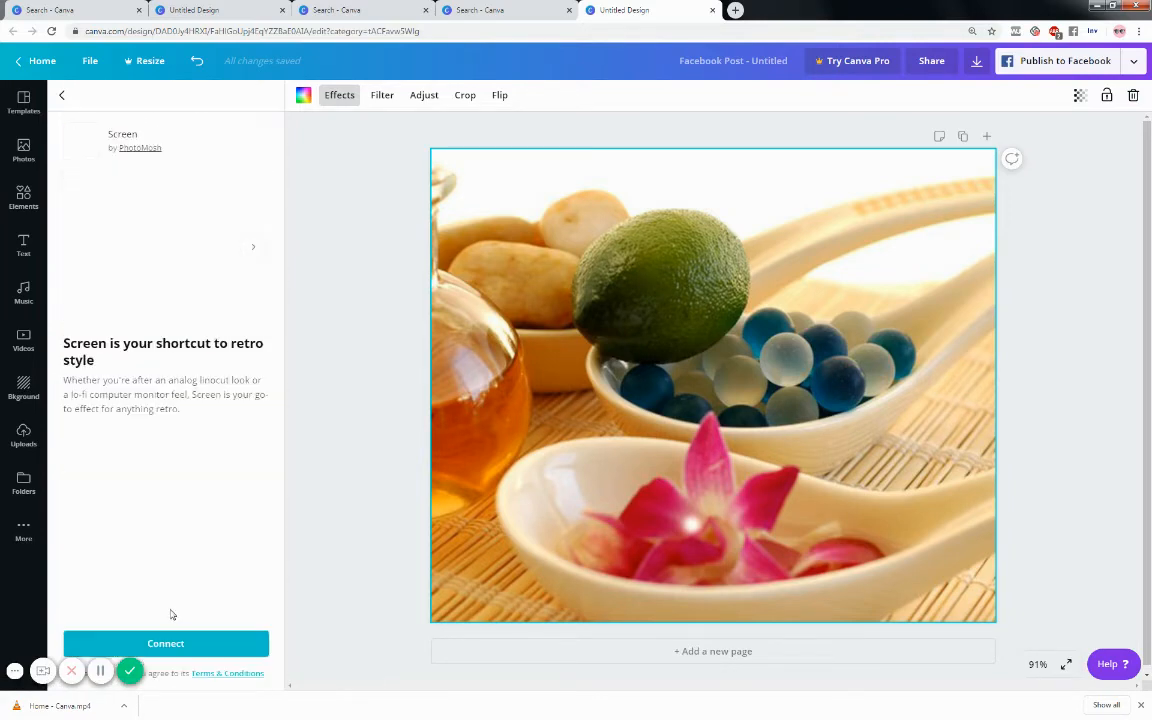
pyautogui.click(205, 648)
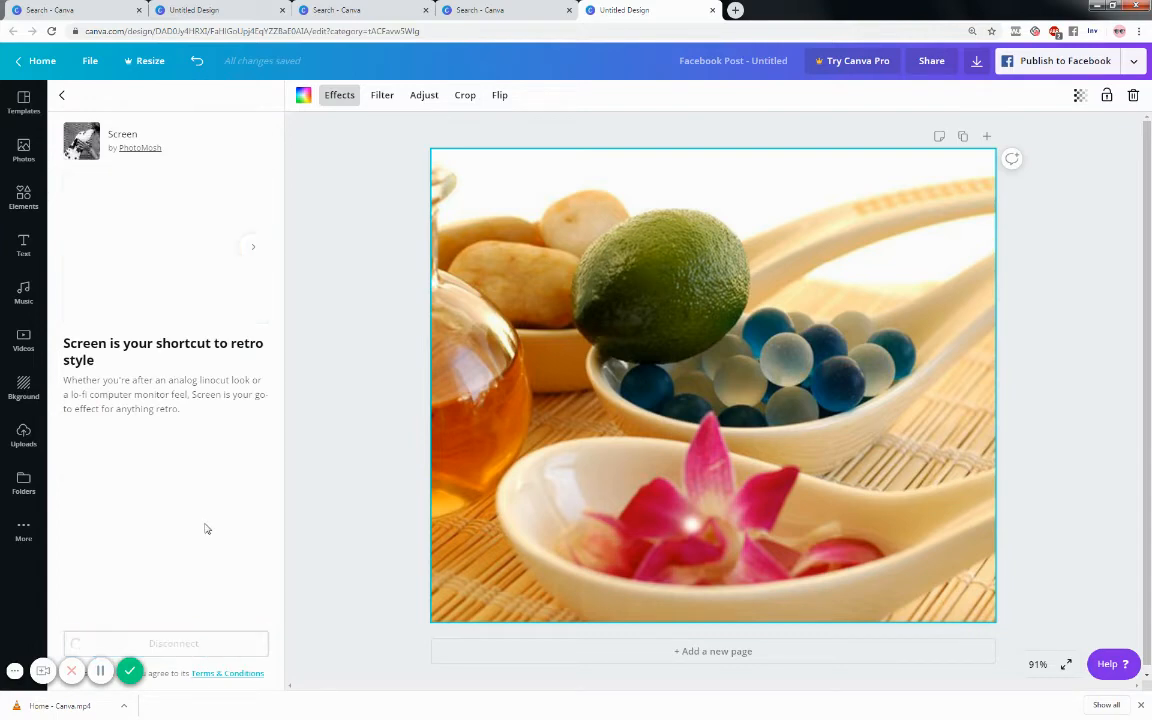
# Step: Connect the Slice effect for use on the photo
pyautogui.scroll(-3, 192, 510)
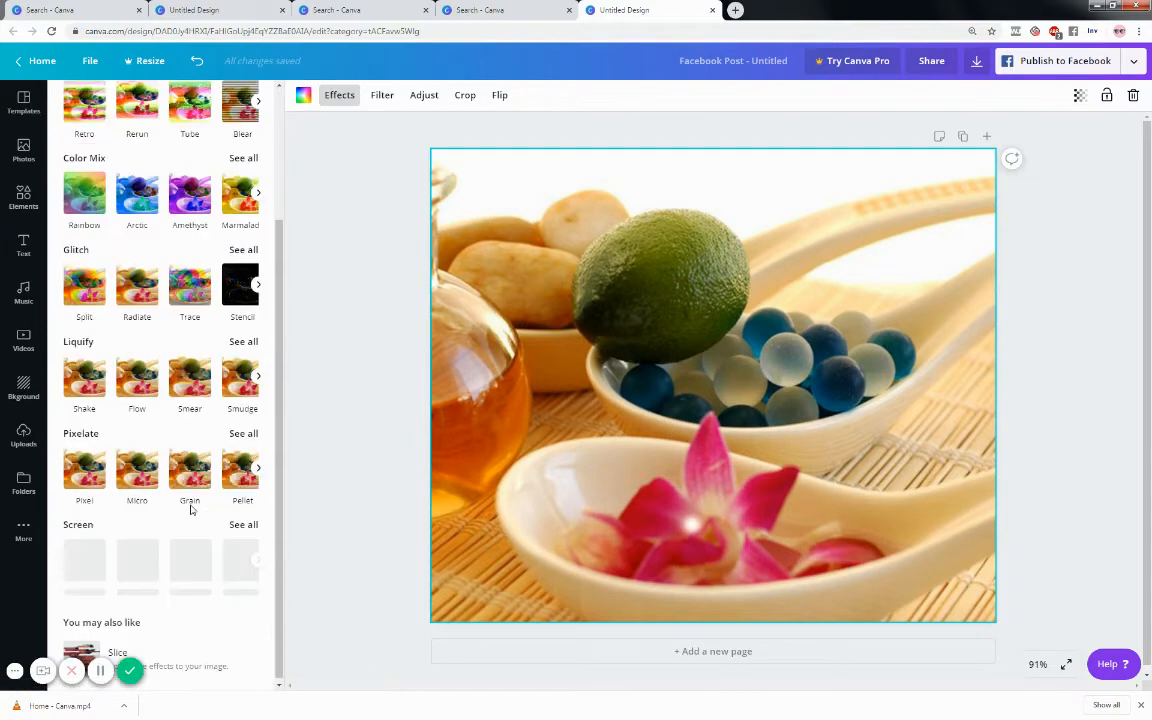
pyautogui.click(173, 655)
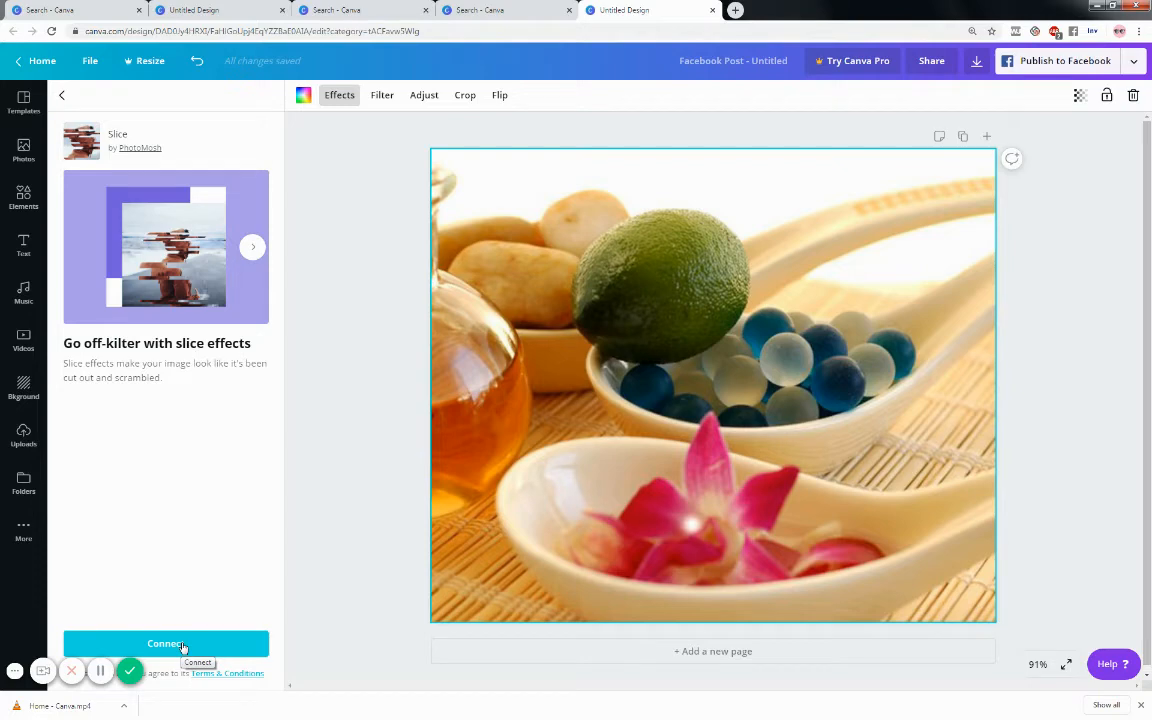
pyautogui.click(183, 645)
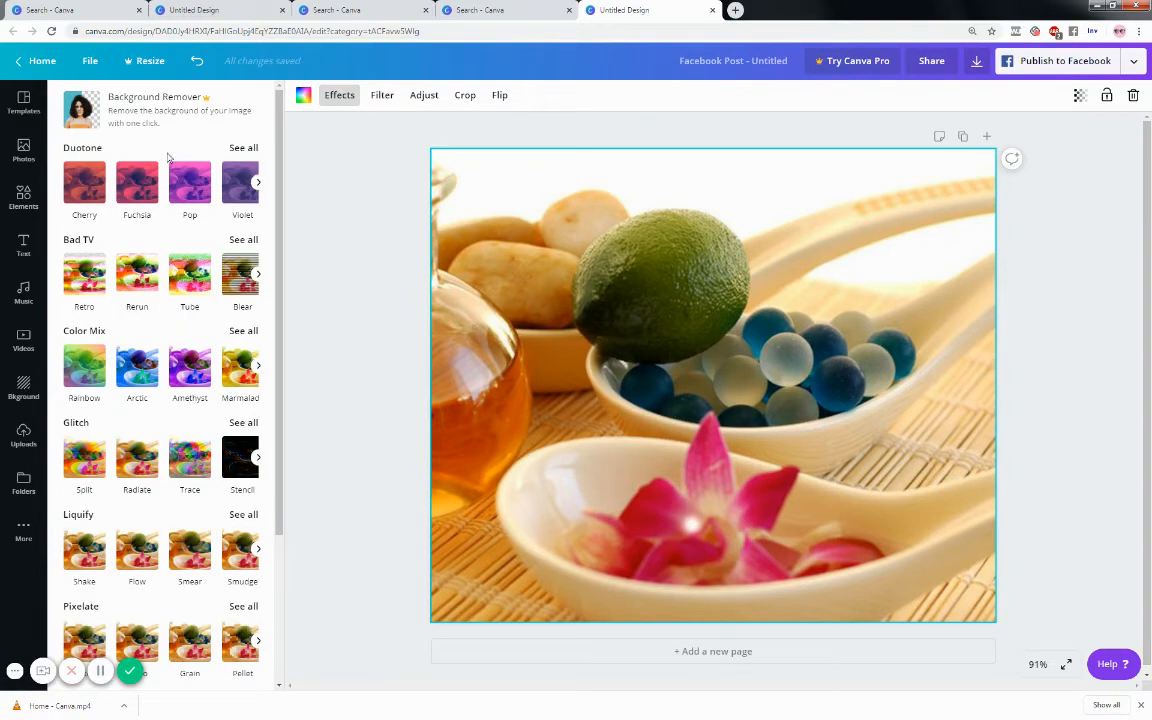
# Step: Browse the Duotone presets and preview the Lavender preset on the background photo
pyautogui.scroll(-2, 138, 515)
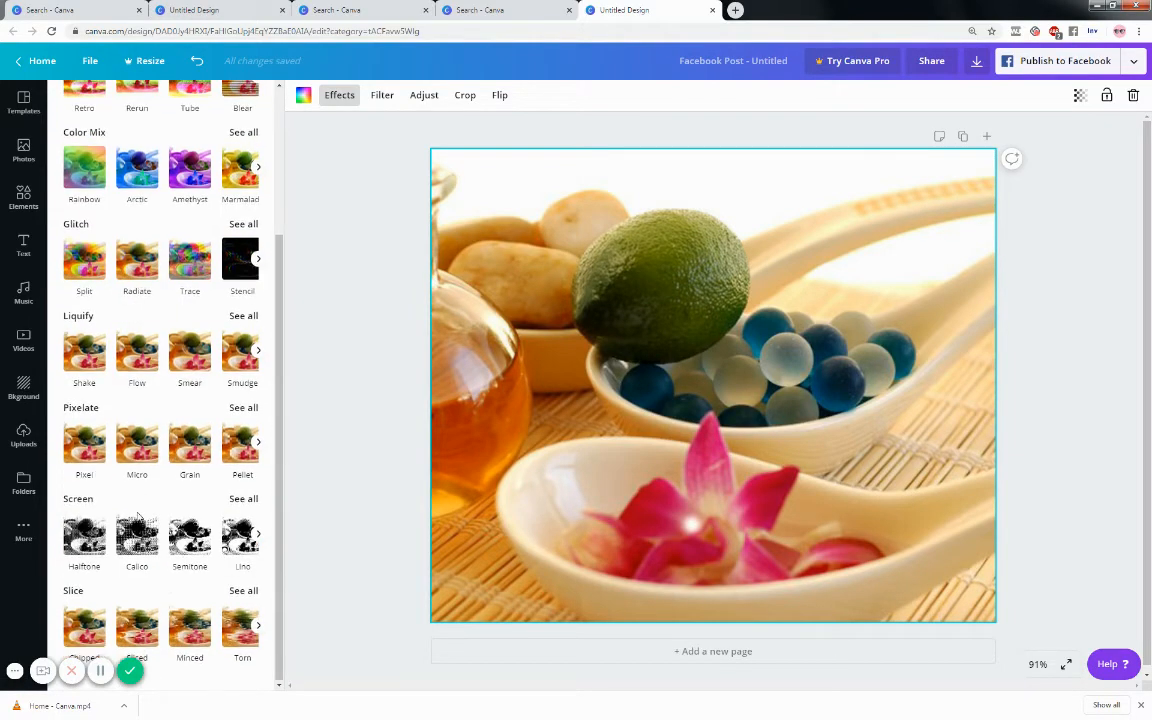
pyautogui.scroll(2, 138, 513)
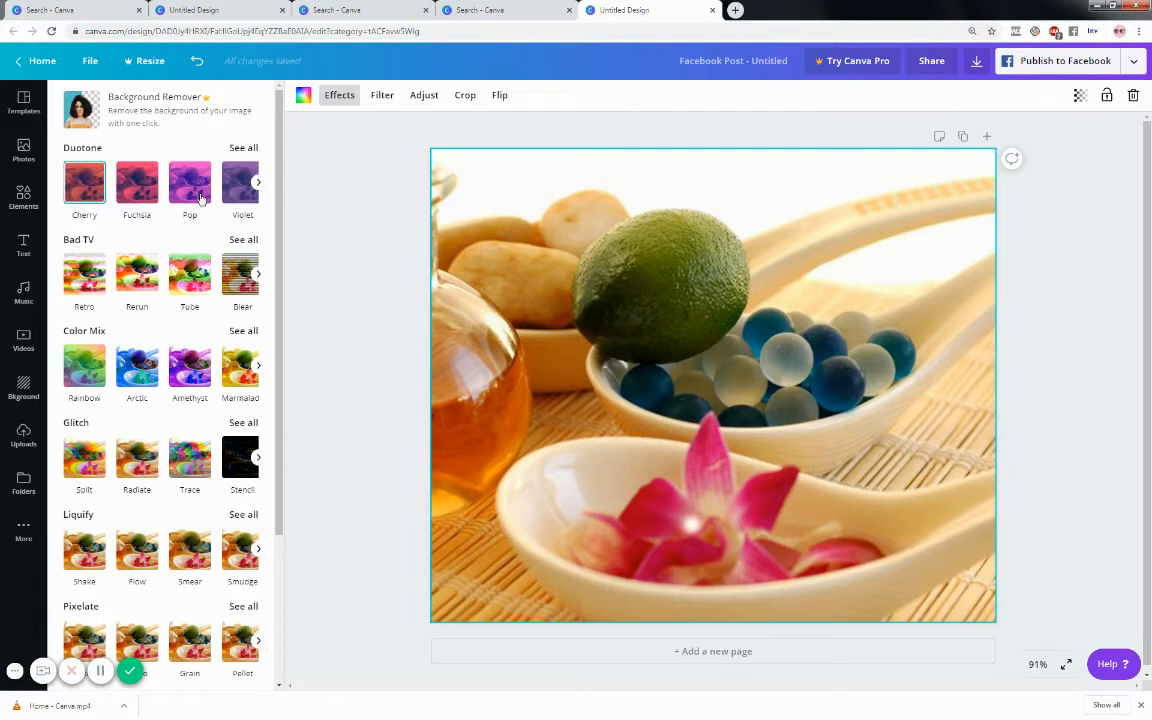
pyautogui.click(257, 187)
pyautogui.click(257, 187)
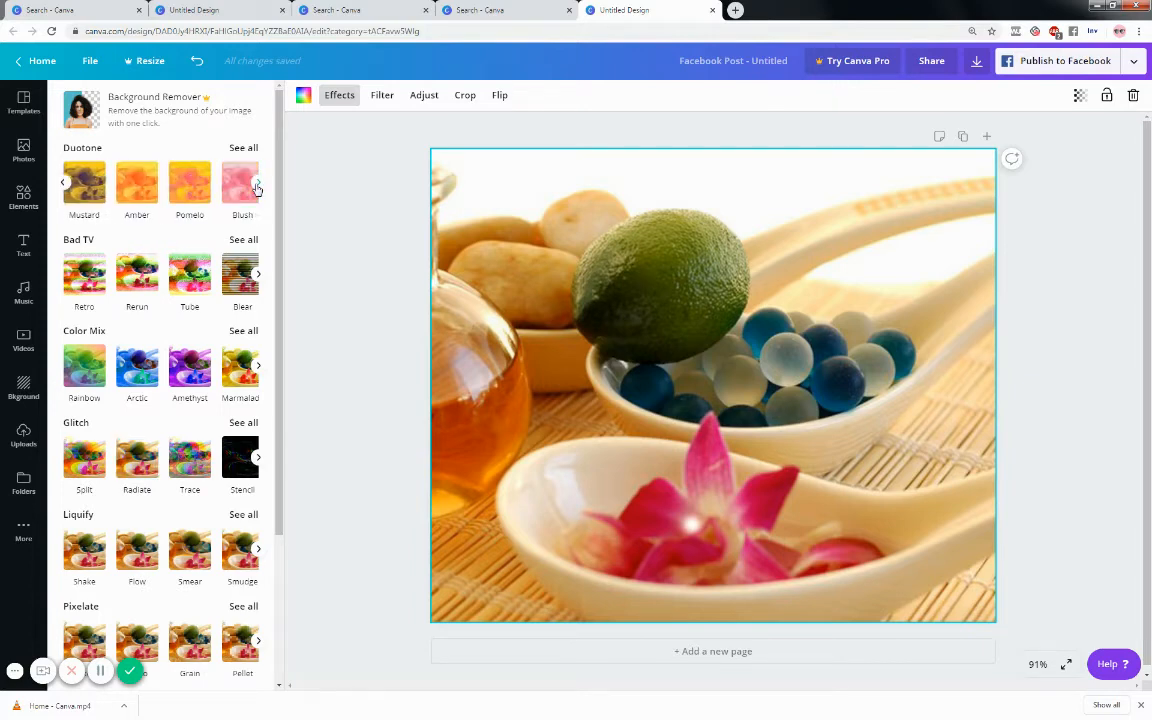
pyautogui.click(257, 187)
pyautogui.click(257, 187)
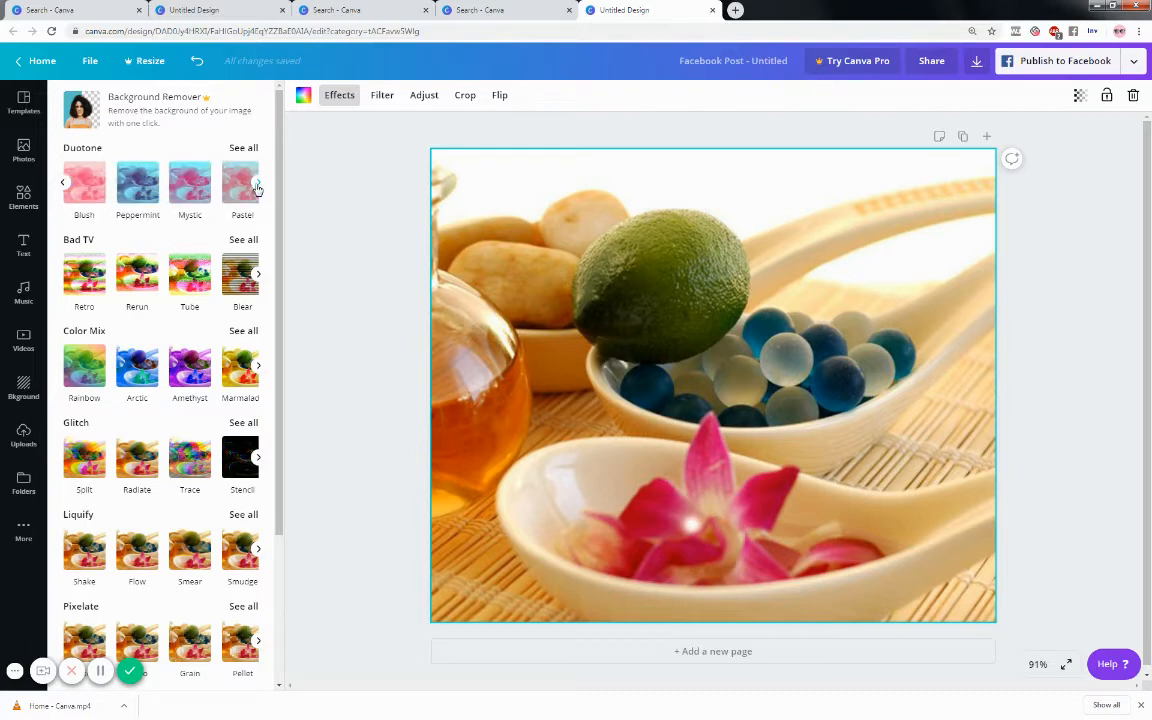
pyautogui.click(257, 187)
pyautogui.click(257, 187)
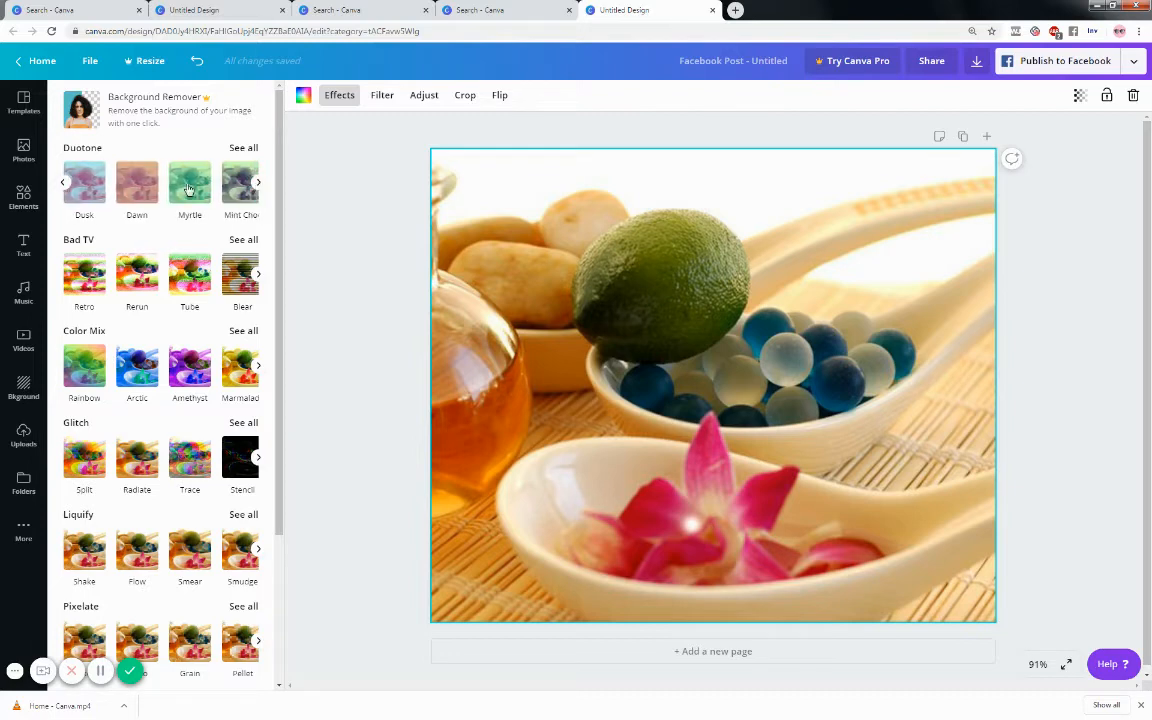
pyautogui.click(62, 182)
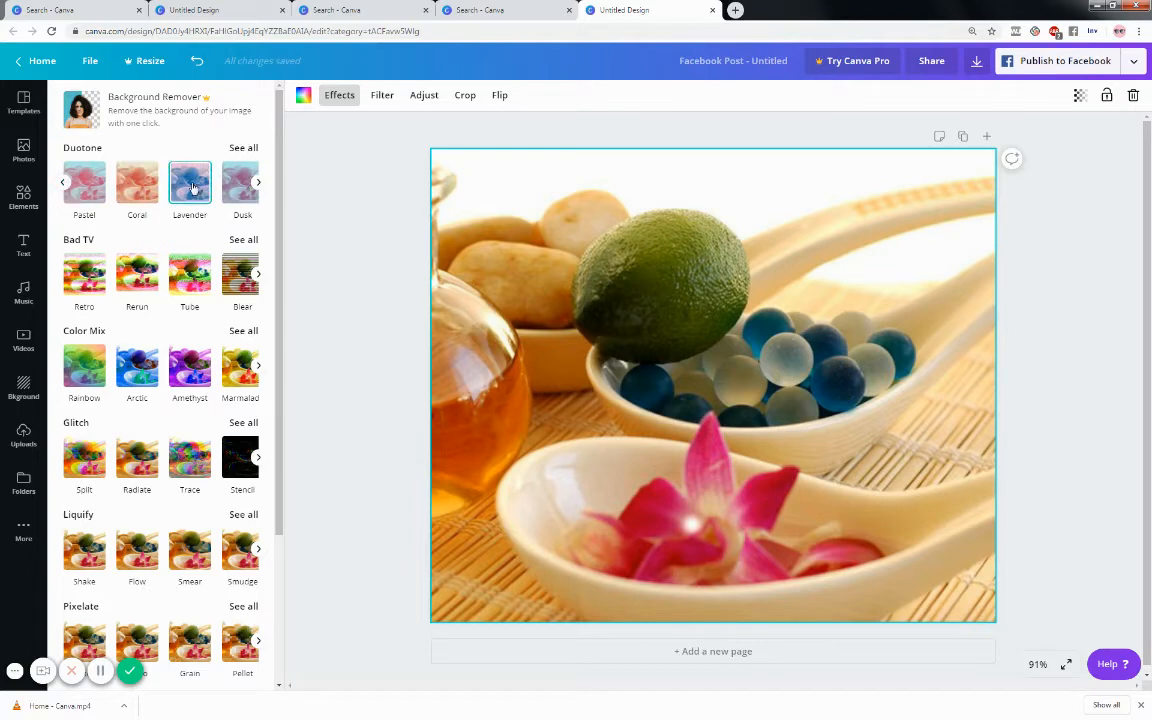
pyautogui.click(193, 187)
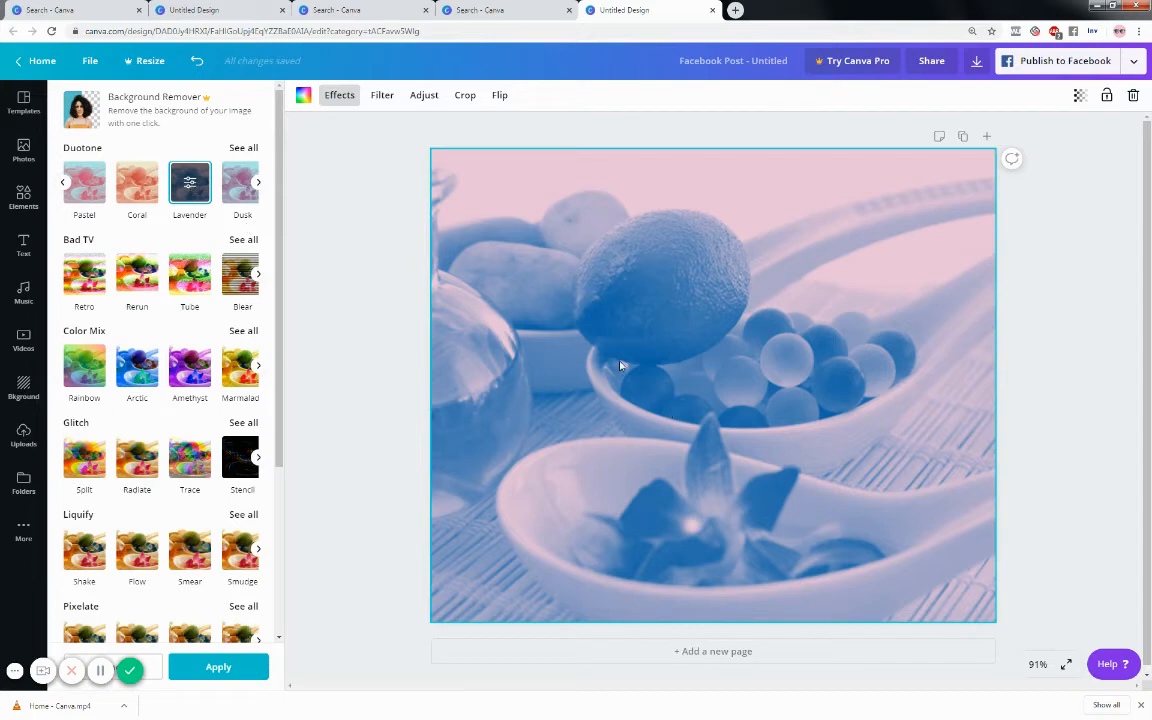
# Step: Undo the Lavender preview and the photo's recropping back to the blank page, and redo the placement of the spa photo as background
pyautogui.click(197, 62)
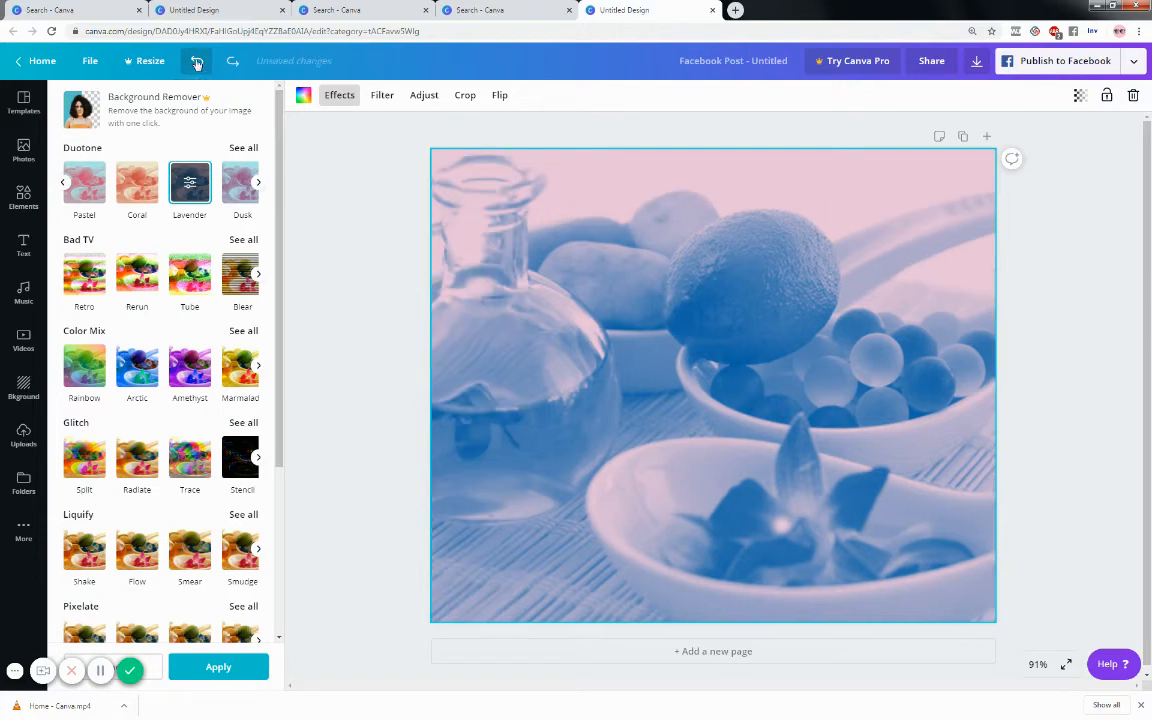
pyautogui.click(197, 62)
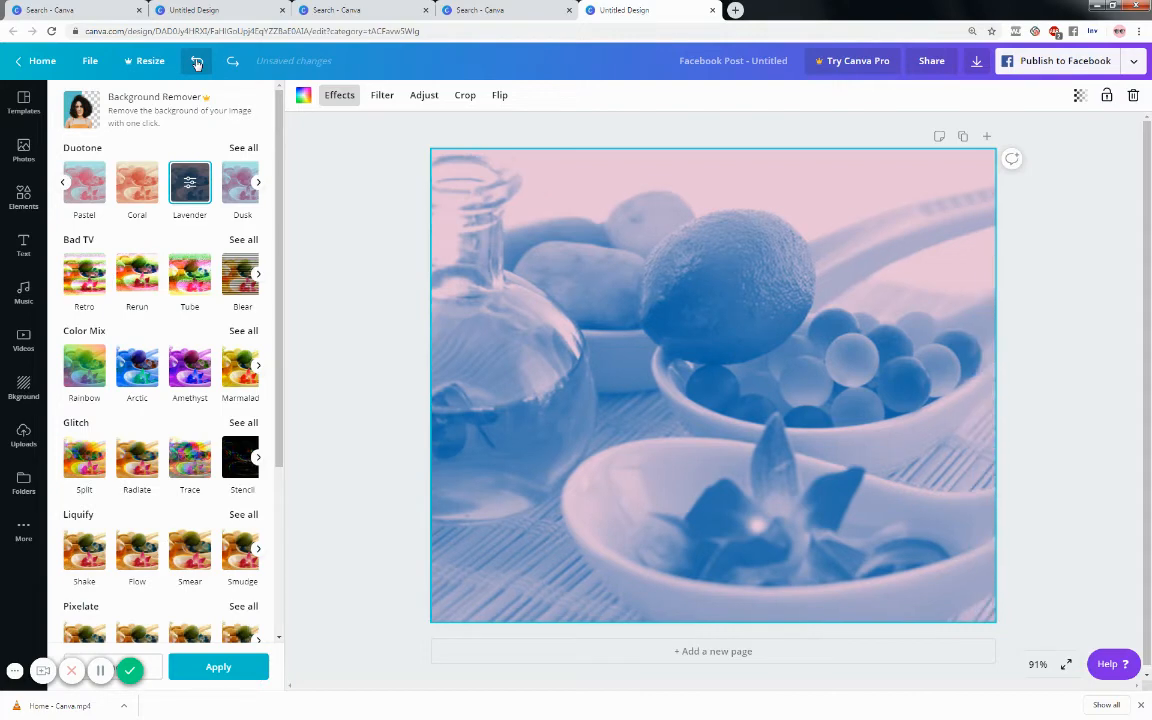
pyautogui.click(197, 62)
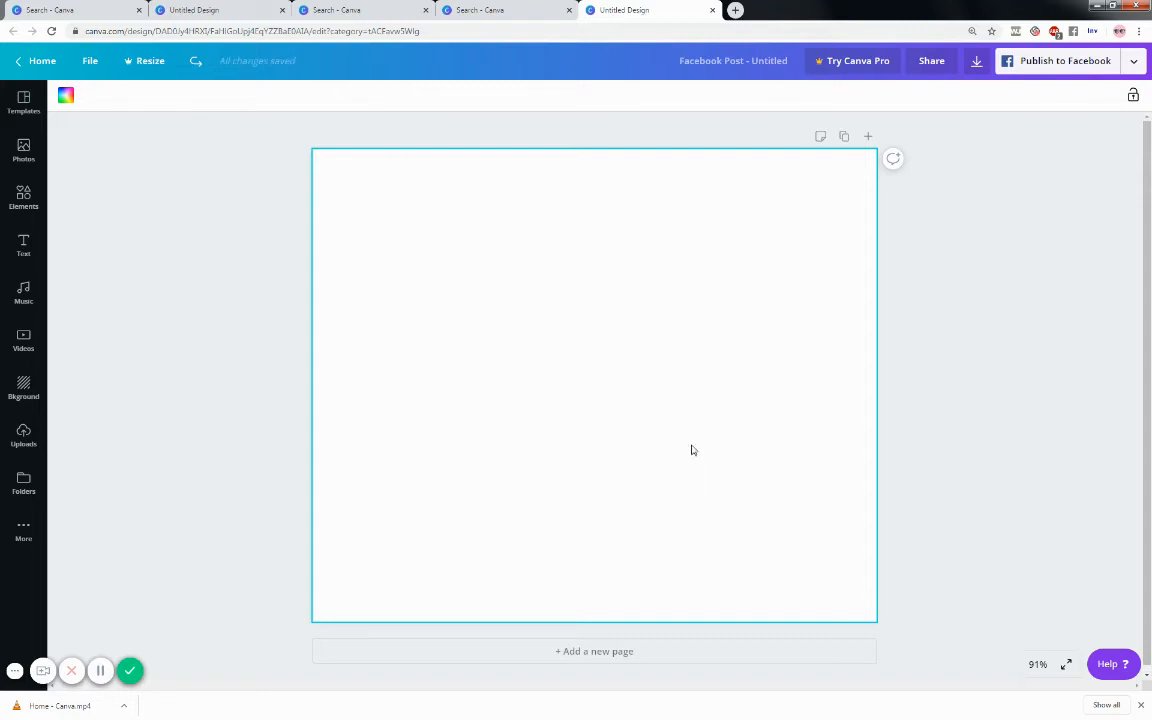
pyautogui.scroll(-1, 337, 378)
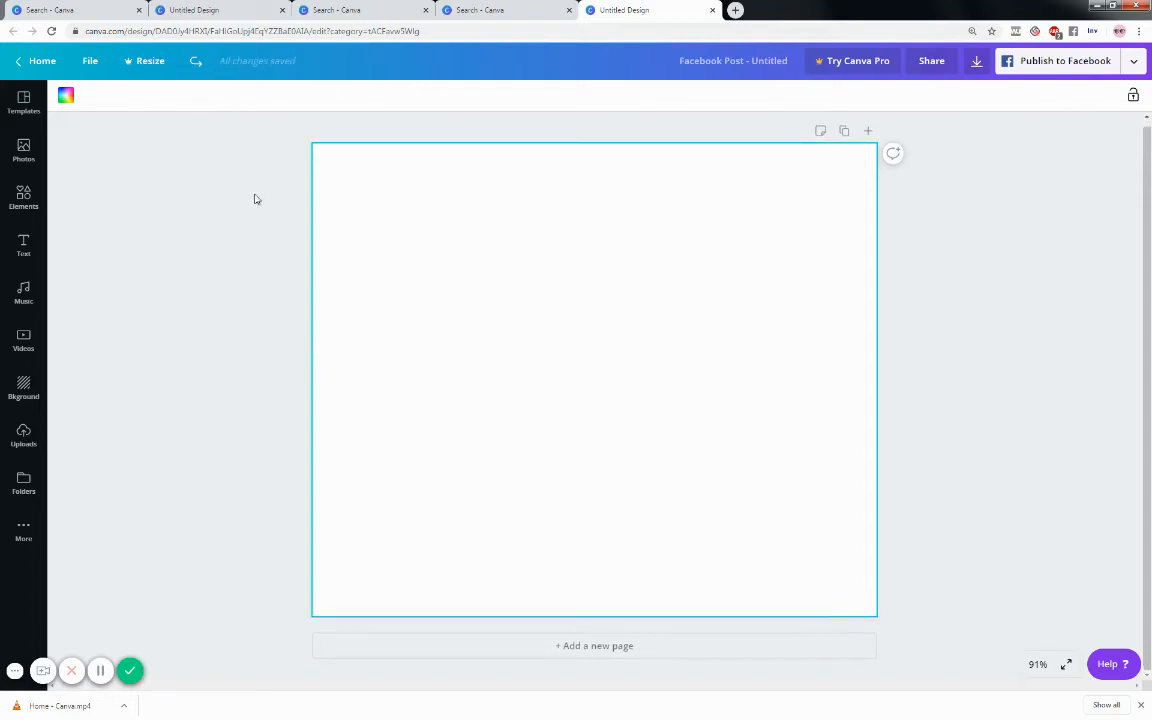
pyautogui.click(196, 62)
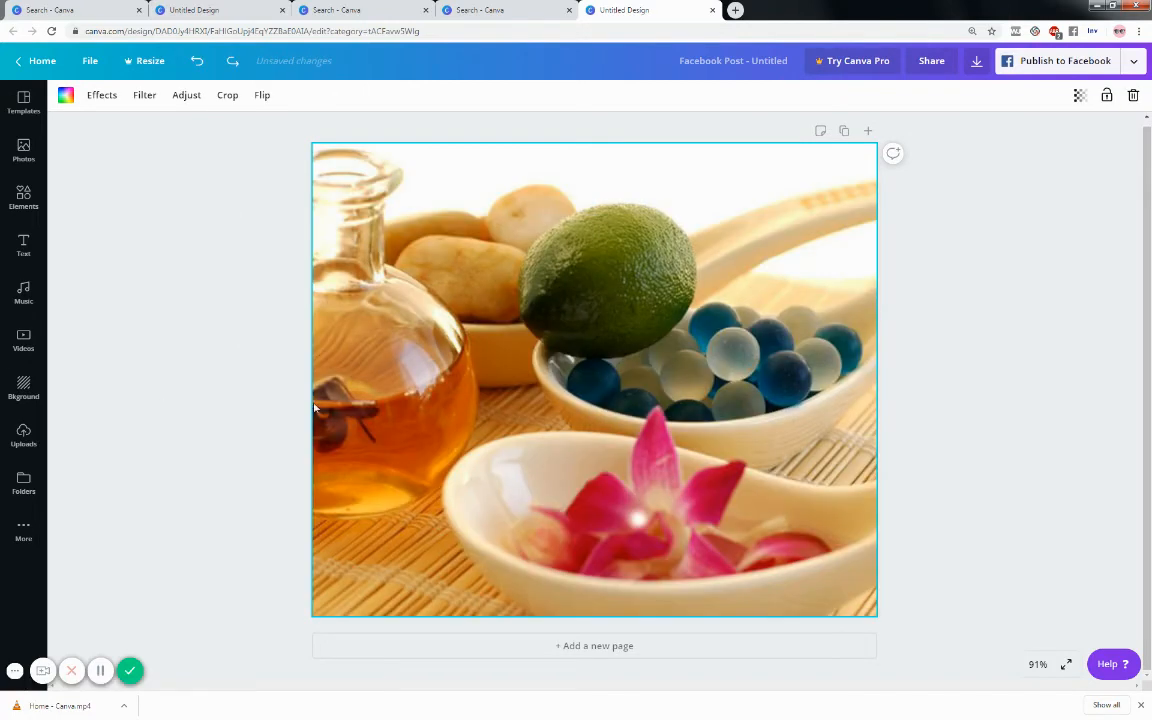
# Step: Reopen the image effects for the restored photo and preview the Rainbow preset from Color Mix
pyautogui.click(103, 96)
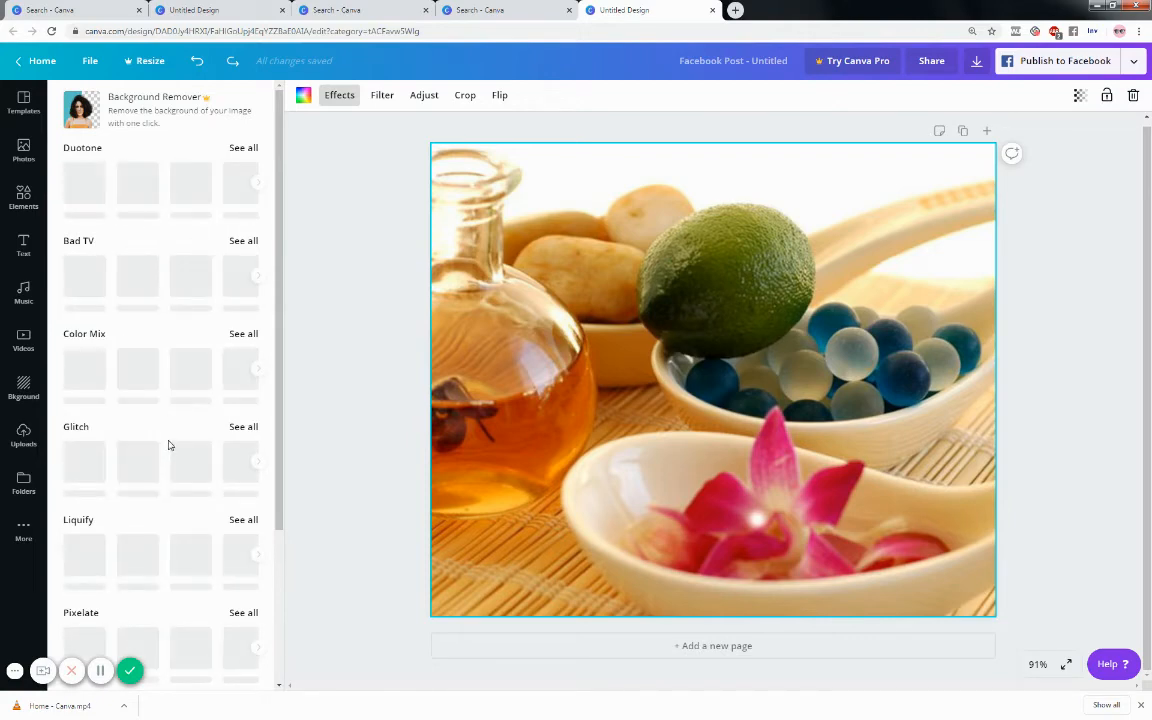
pyautogui.scroll(-3, 172, 438)
pyautogui.scroll(2, 172, 437)
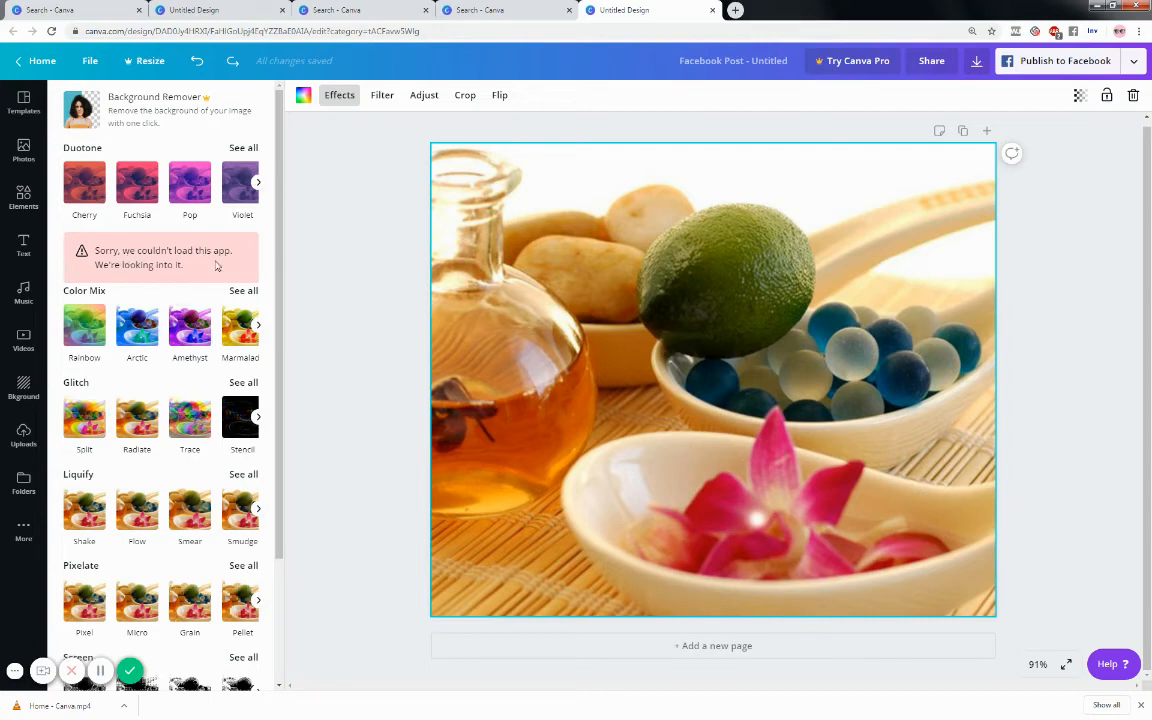
pyautogui.scroll(-2, 210, 268)
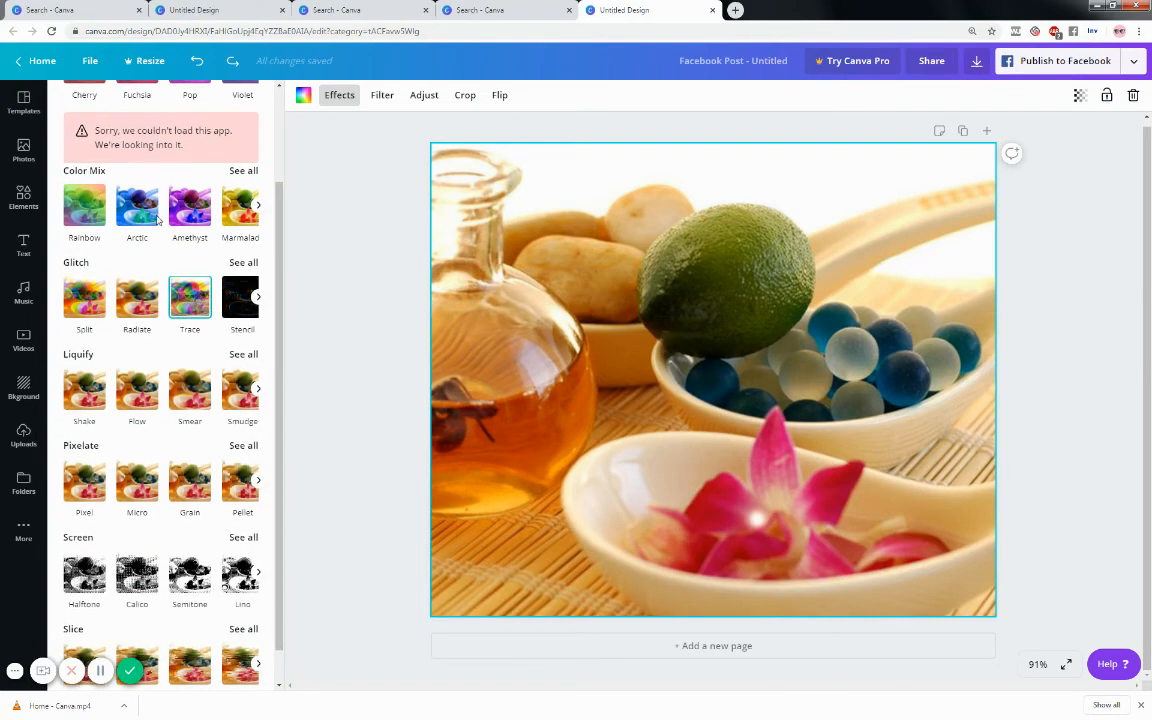
pyautogui.click(89, 205)
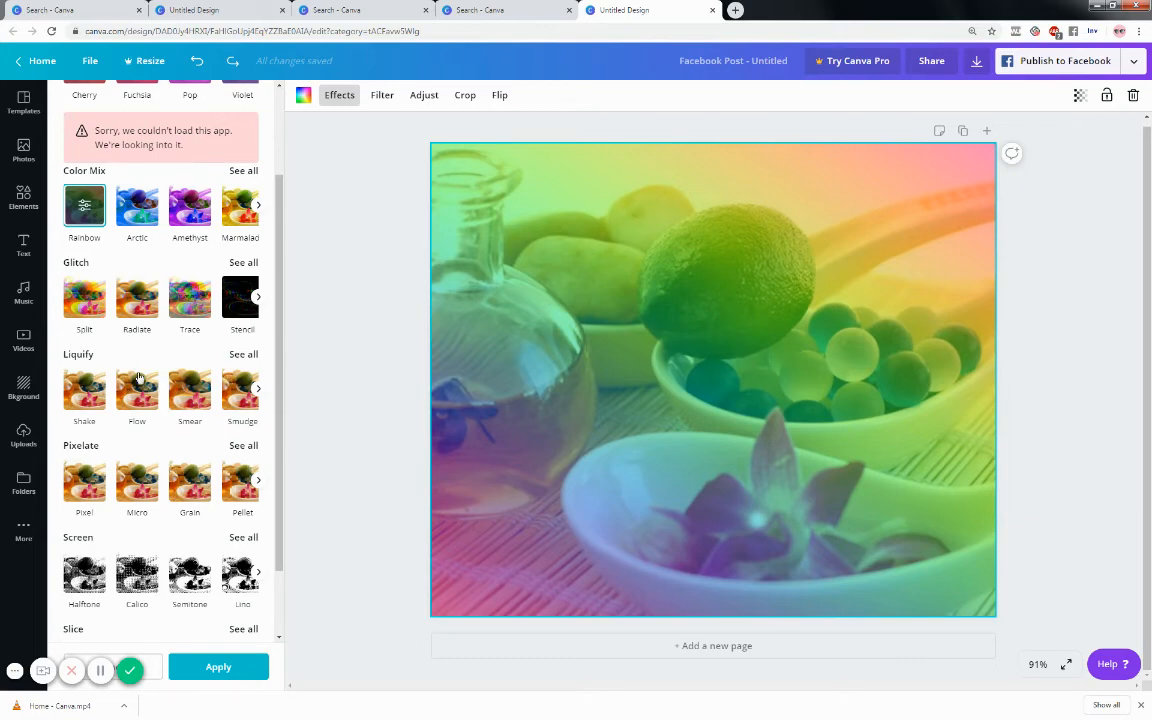
# Step: Browse the Glitch presets and preview the Halftone preset from Screen on the photo
pyautogui.click(259, 298)
pyautogui.click(257, 298)
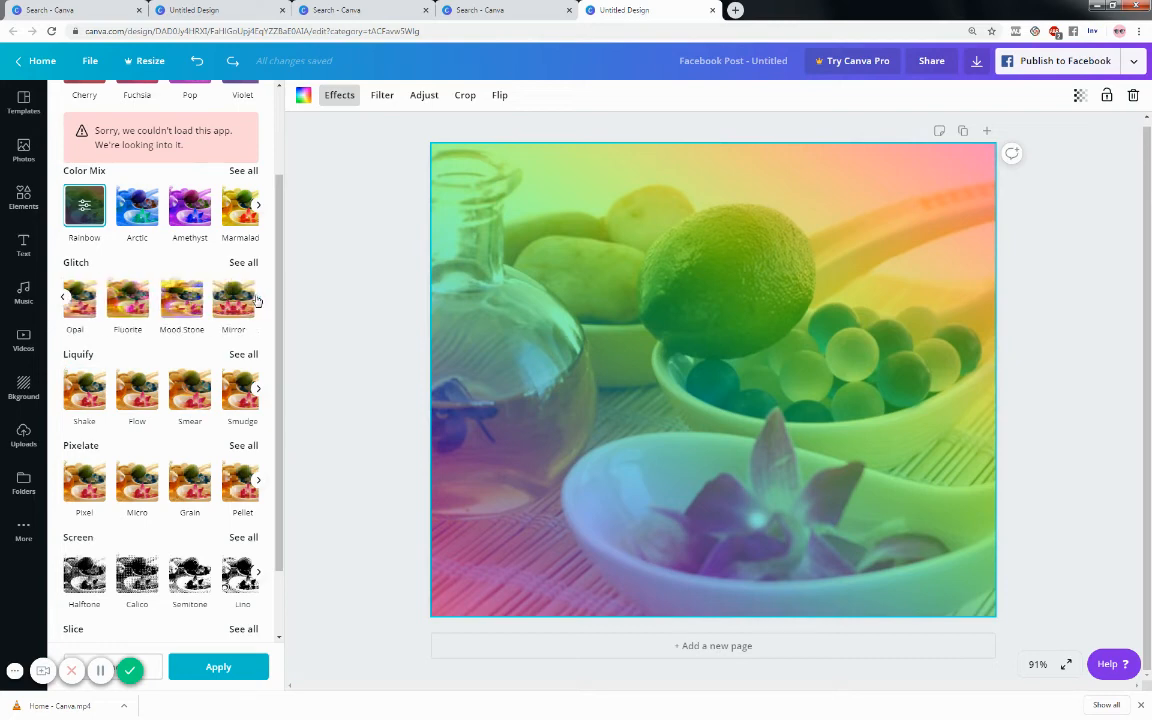
pyautogui.click(62, 297)
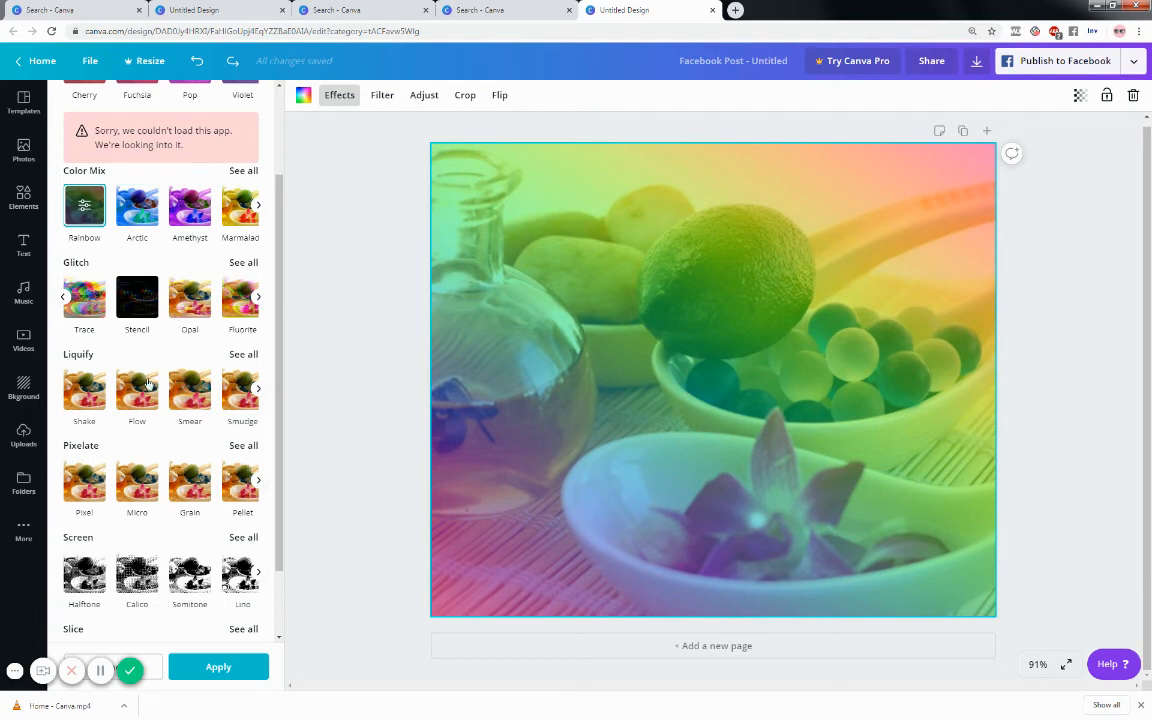
pyautogui.scroll(-1, 140, 388)
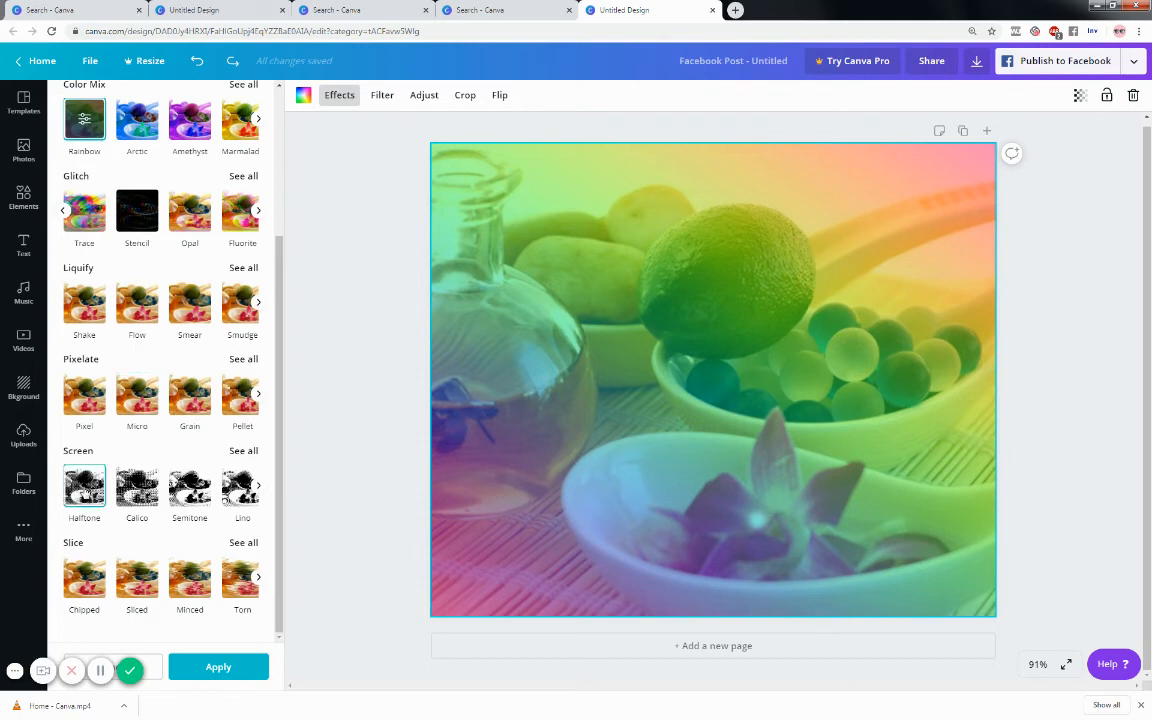
pyautogui.click(95, 498)
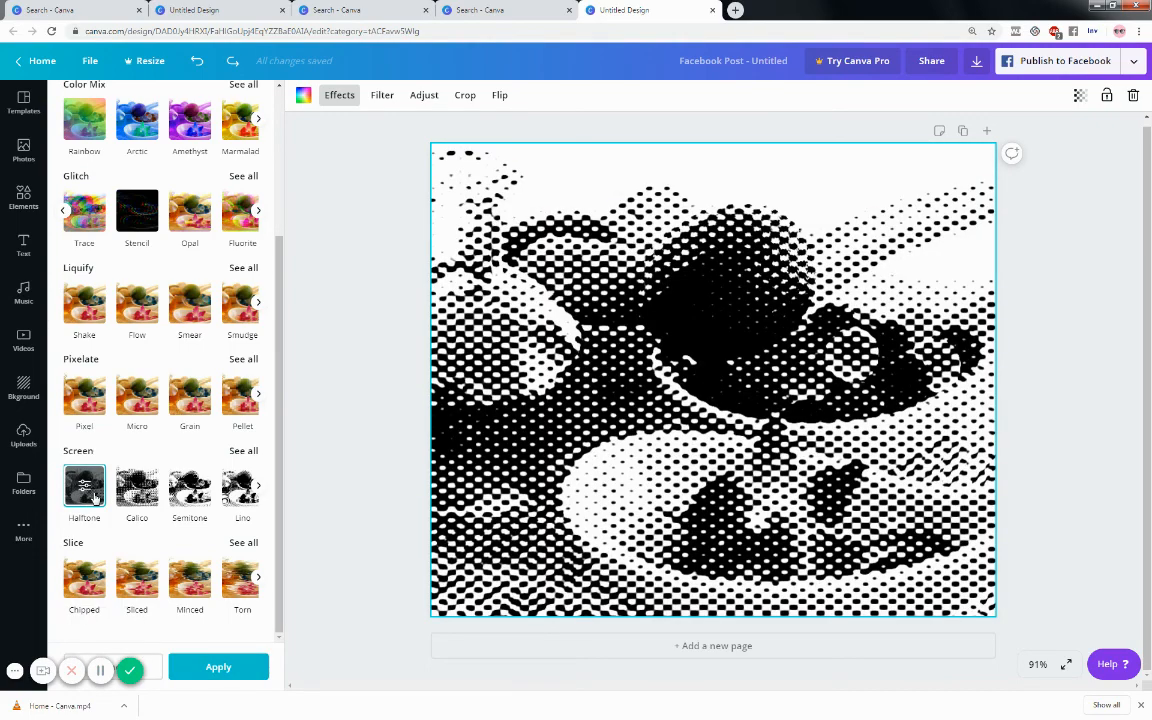
# Step: Preview the Minced preset from Slice on the photo, followed by the Fluorite preset from Glitch
pyautogui.click(192, 583)
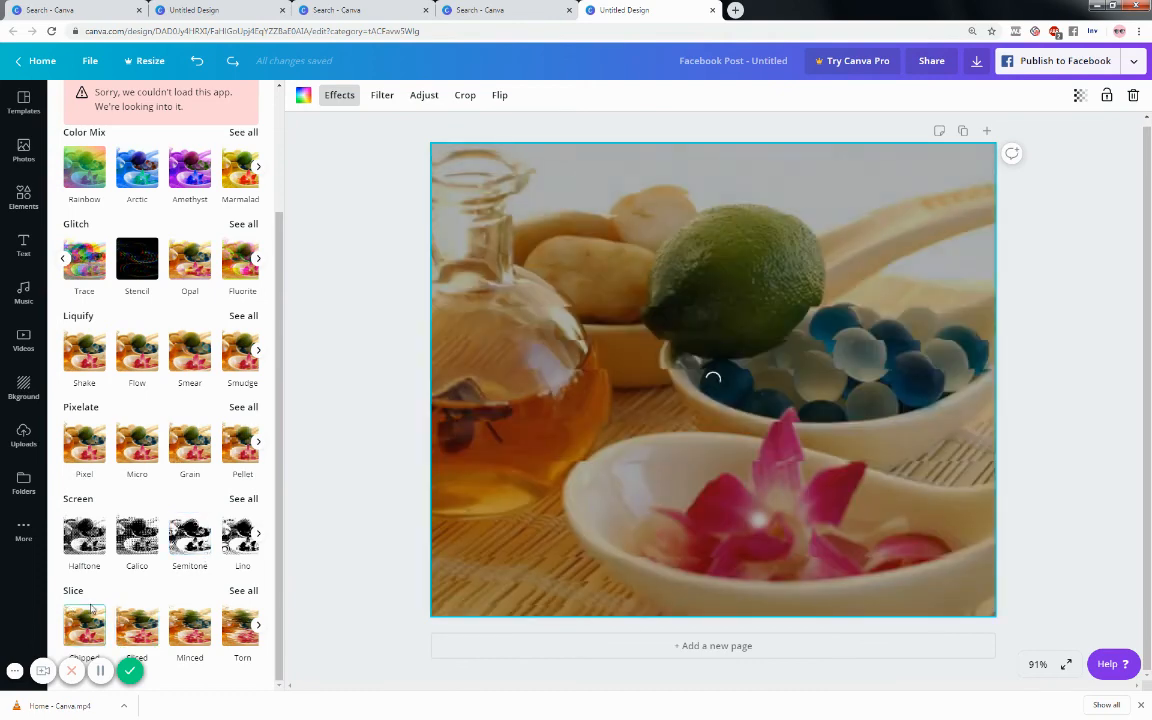
pyautogui.scroll(2, 162, 435)
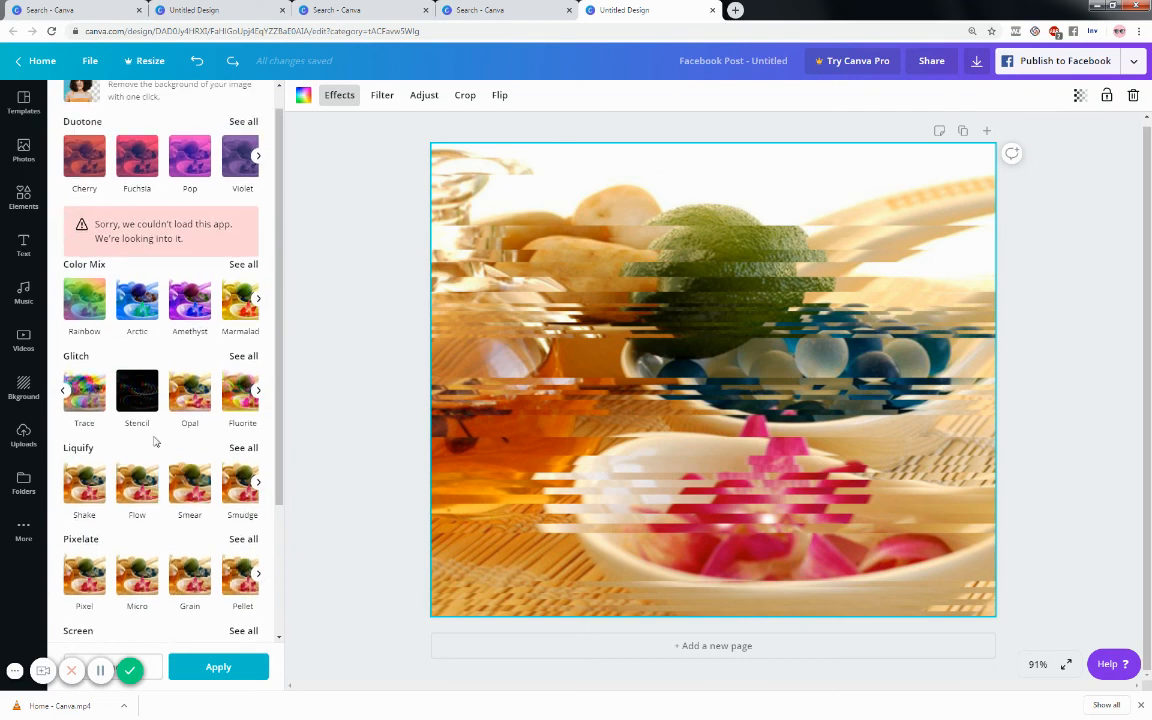
pyautogui.scroll(-1, 155, 441)
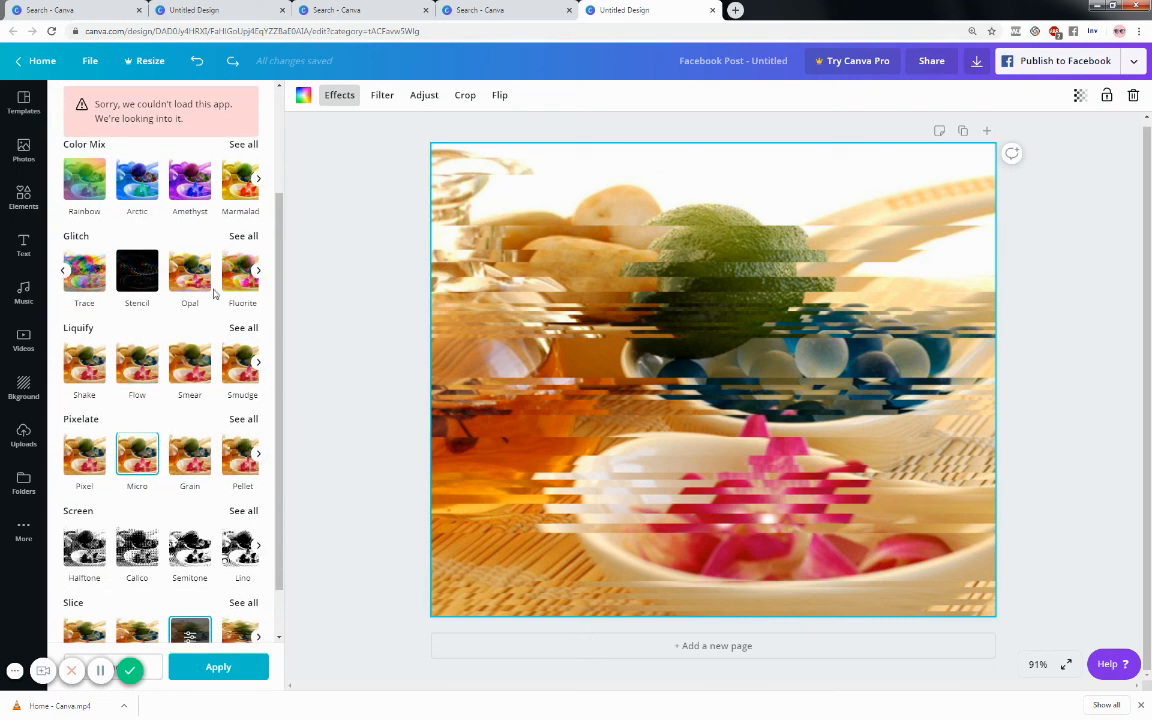
pyautogui.scroll(-1, 182, 360)
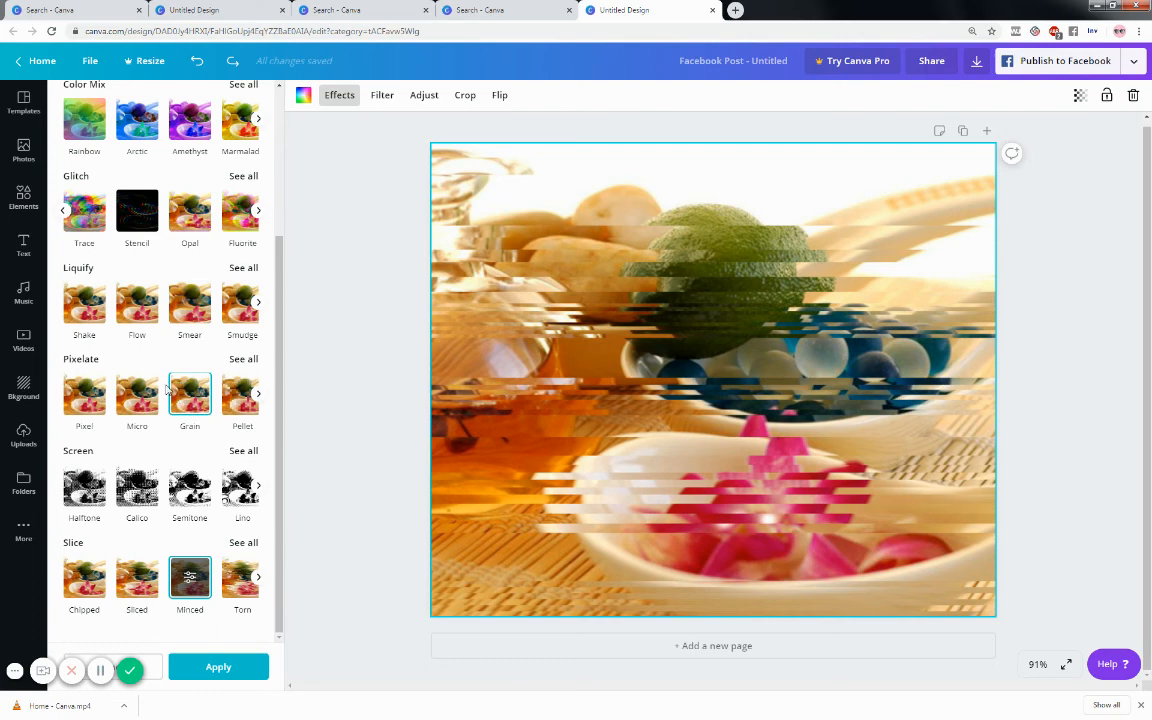
pyautogui.scroll(2, 166, 390)
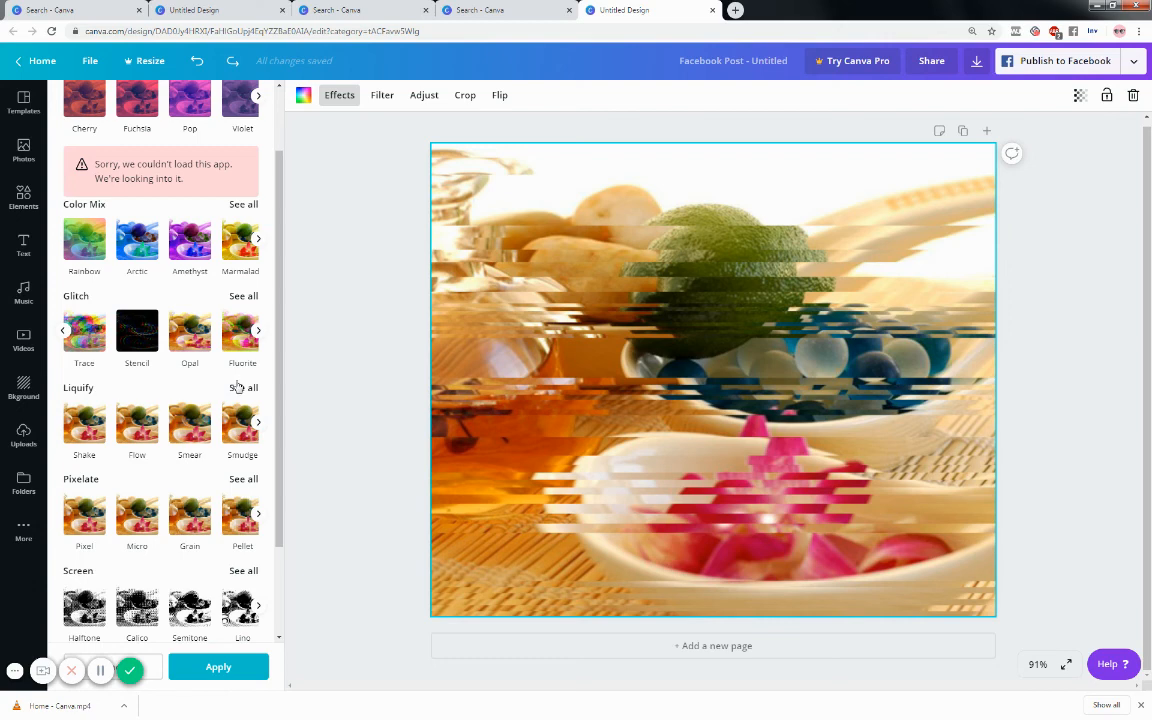
pyautogui.click(244, 335)
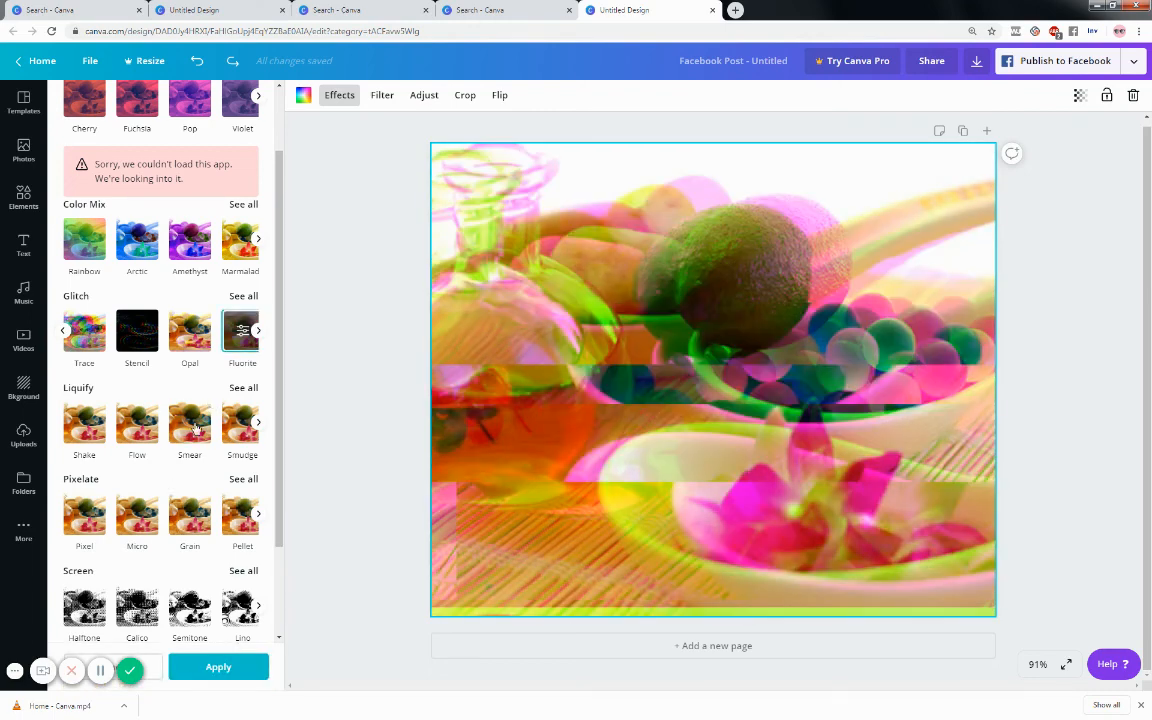
pyautogui.scroll(-2, 195, 428)
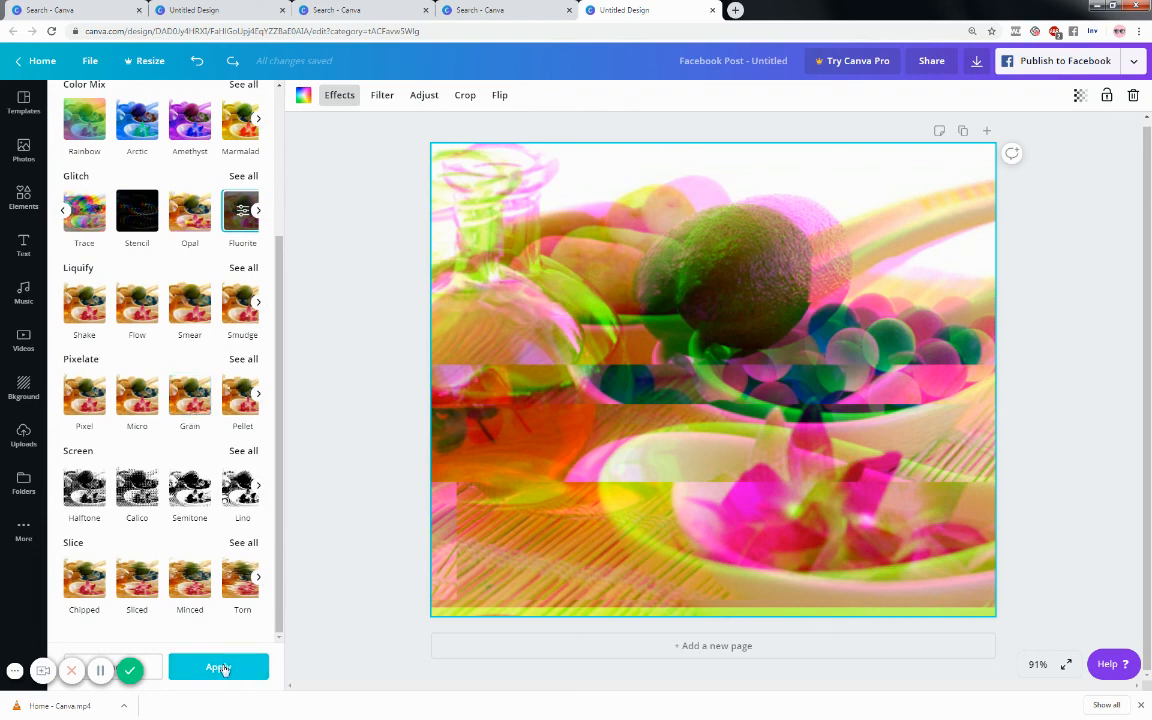
# Step: Undo back to the blank page, restore the unedited spa photo as background and reopen its image effects
pyautogui.click(197, 60)
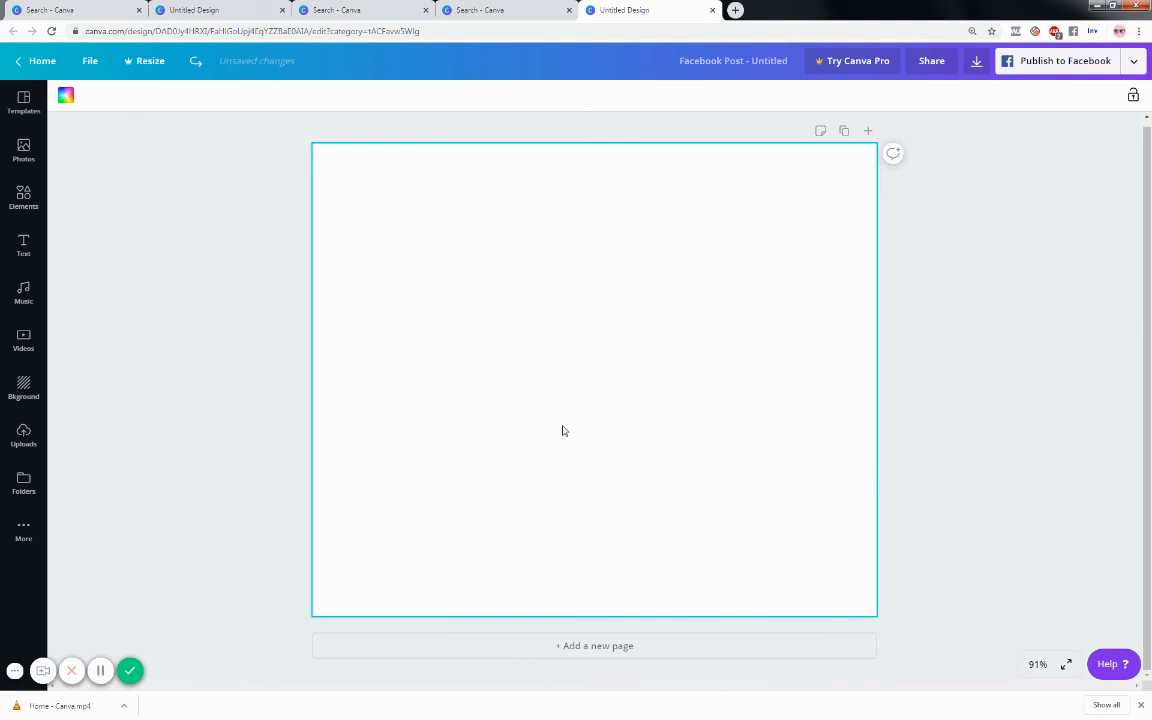
pyautogui.click(196, 62)
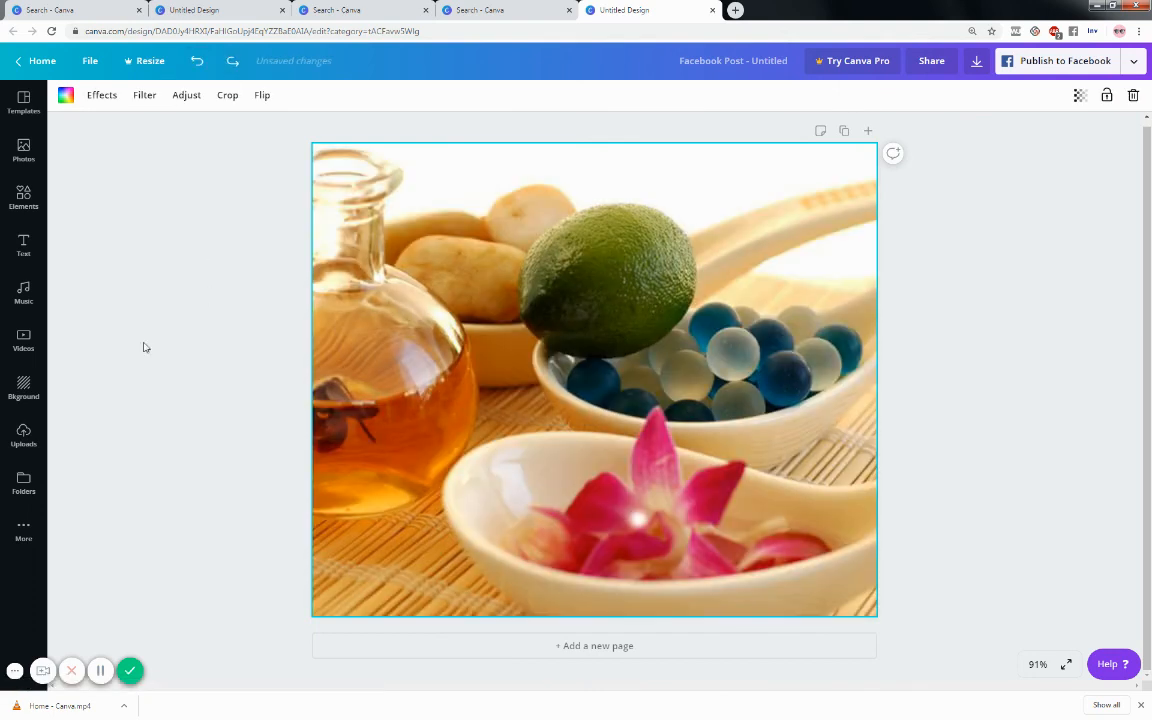
pyautogui.click(102, 95)
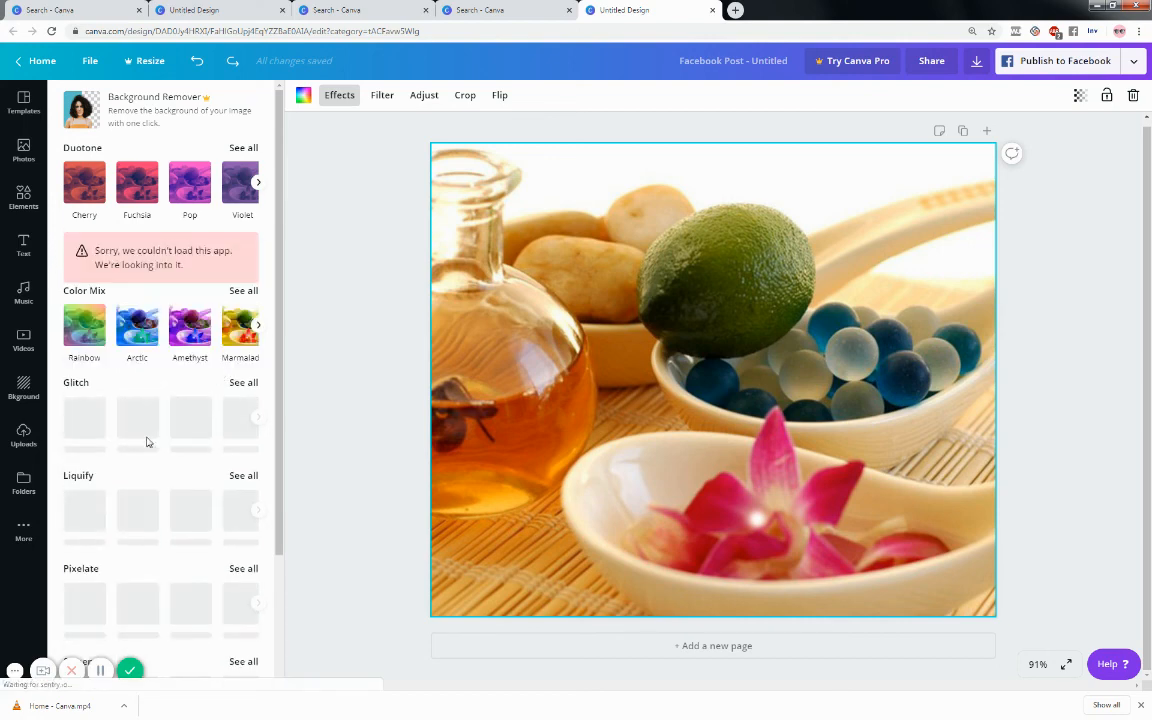
pyautogui.scroll(-1, 152, 442)
pyautogui.scroll(-1, 158, 438)
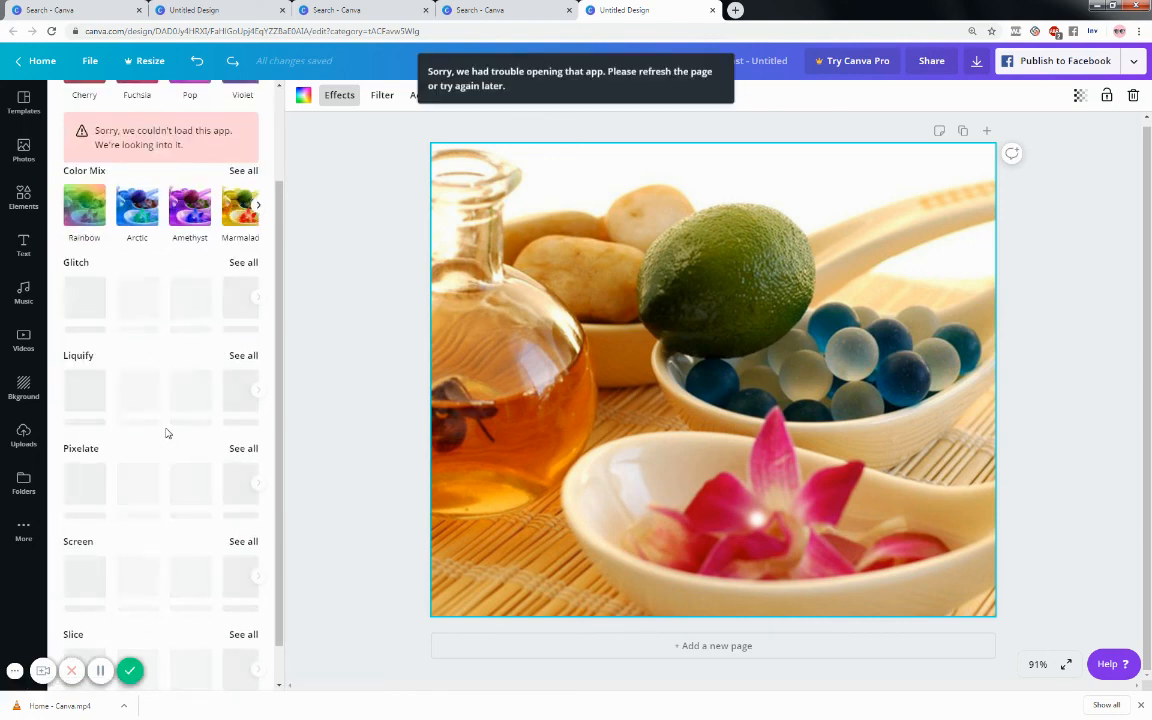